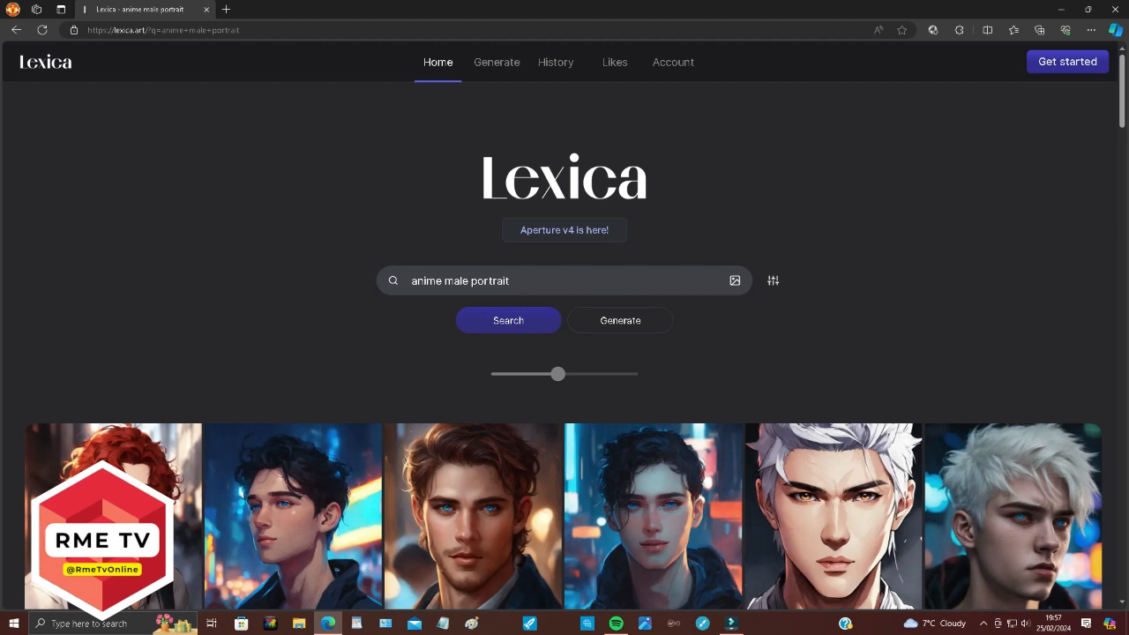
Scroll down the Lexica results and open the red curly-haired man's portrait to view its details.
scroll(564, 353, down, 1)
scroll(565, 353, down, 1)
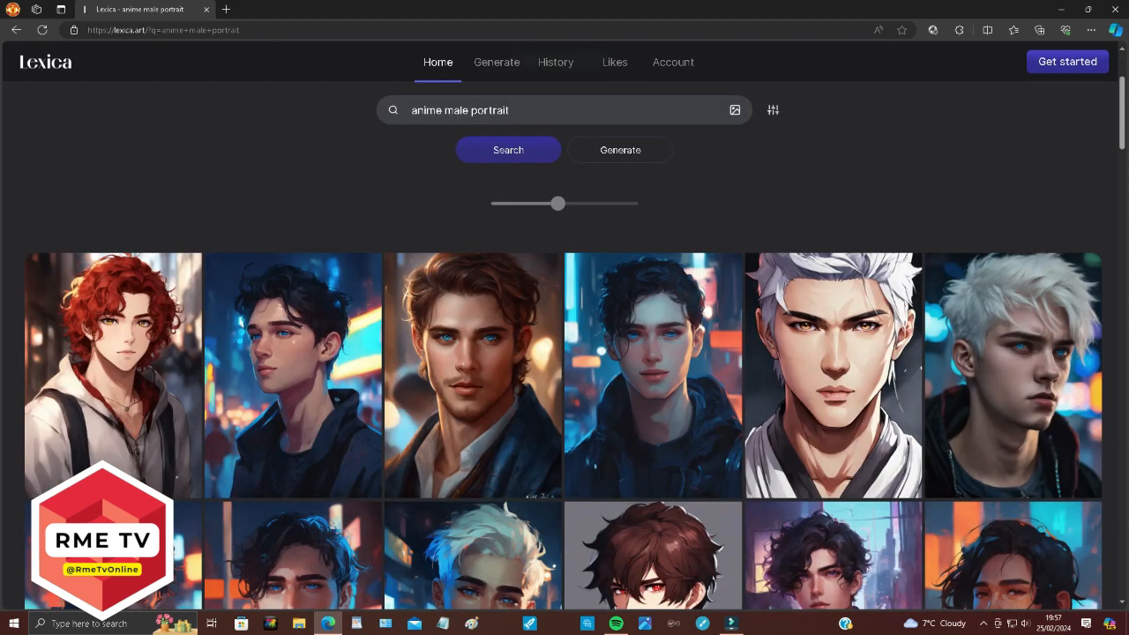
scroll(292, 229, down, 2)
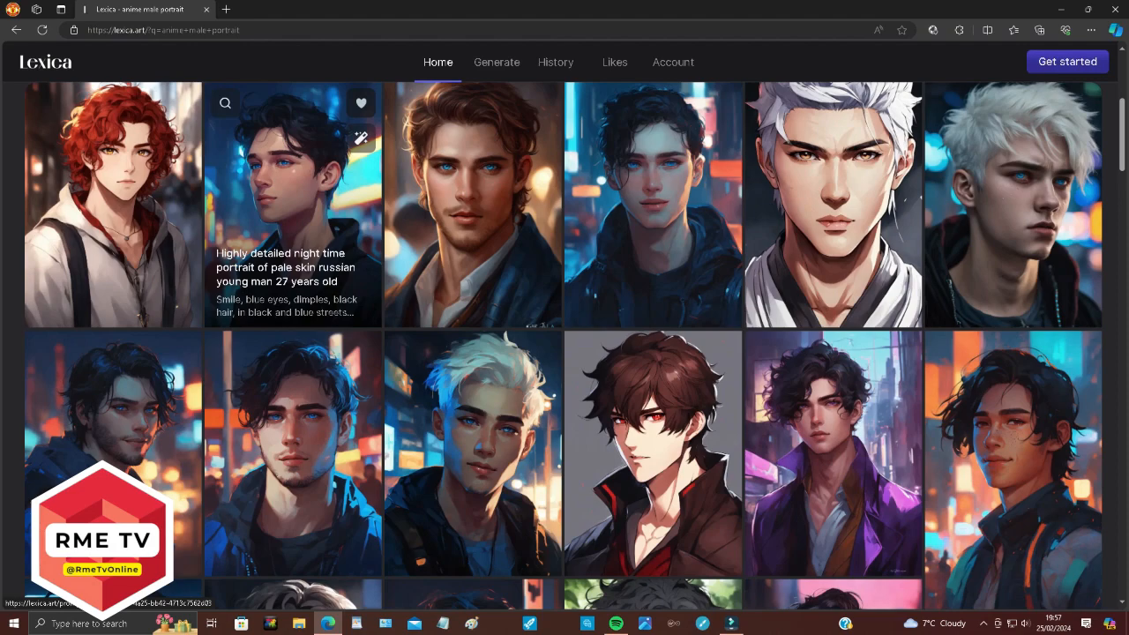
scroll(294, 283, down, 7)
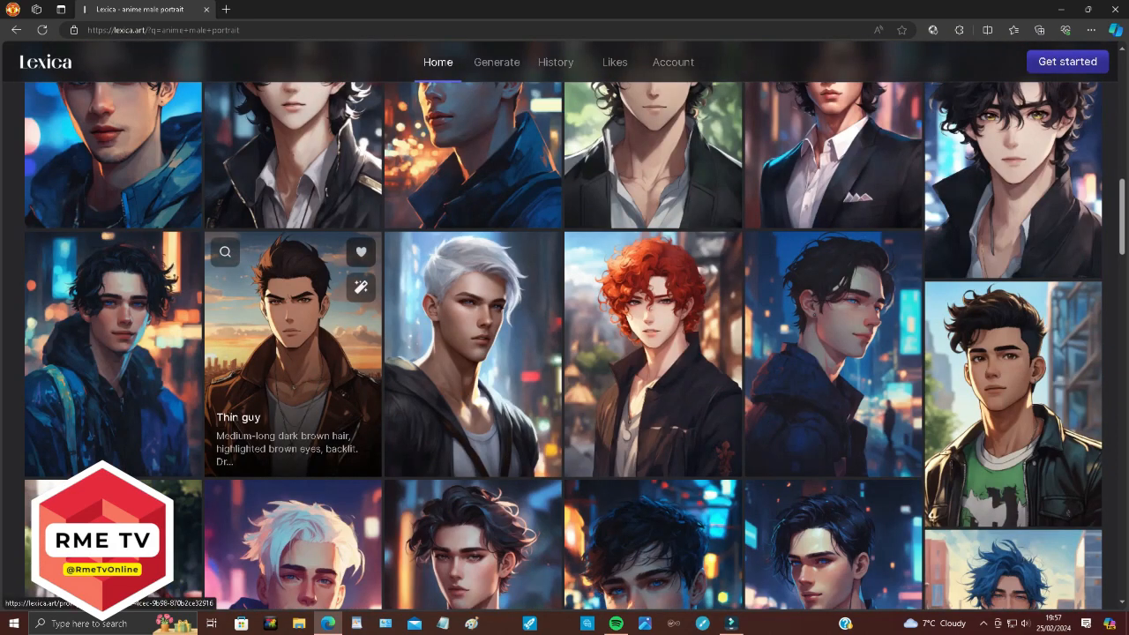
scroll(294, 264, down, 2)
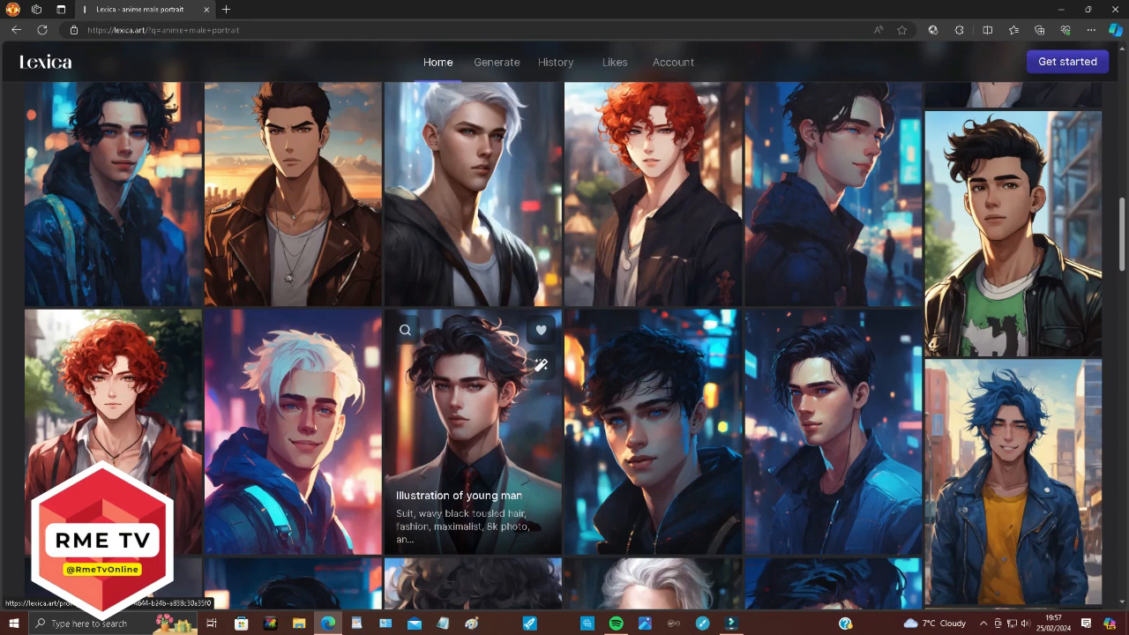
scroll(473, 388, down, 4)
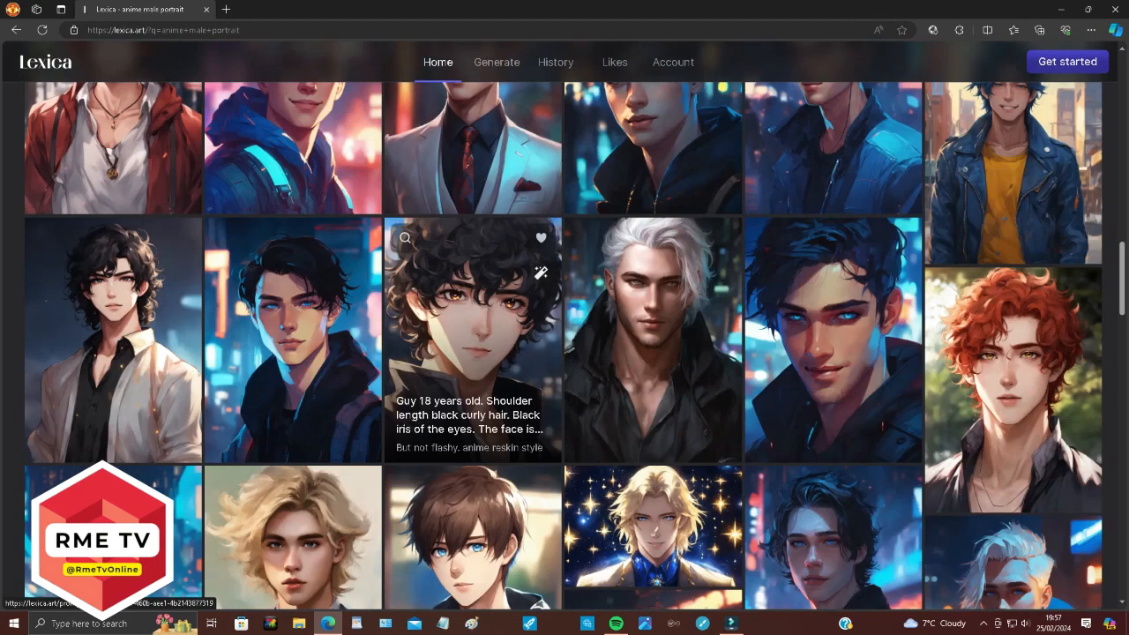
scroll(472, 353, down, 5)
click(834, 203)
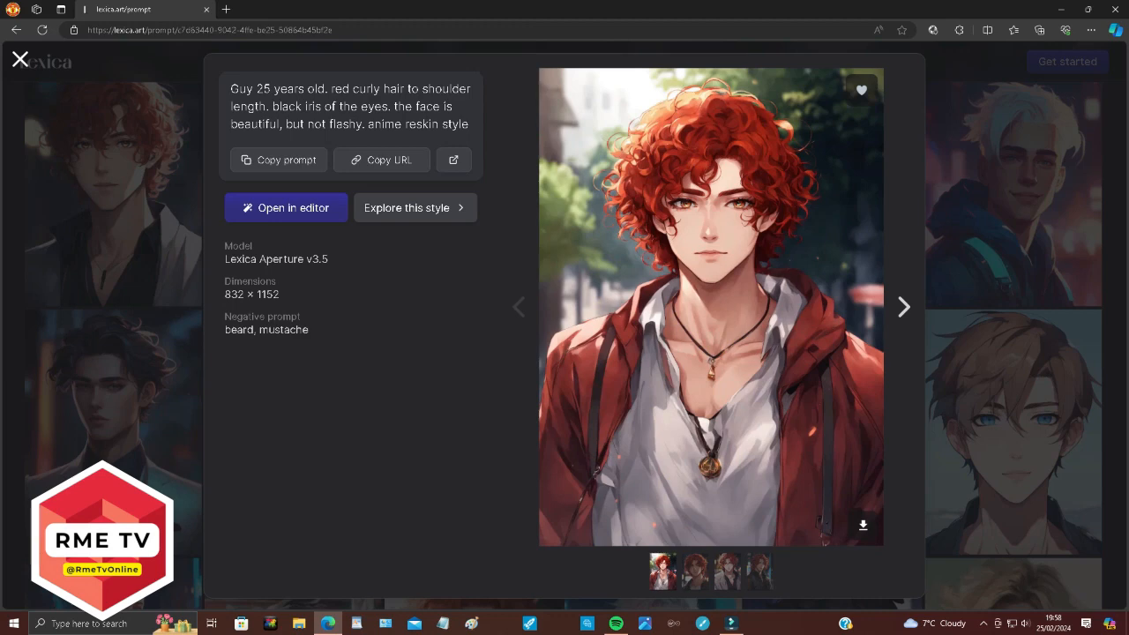
Compare the four portrait variants, then download the first red curly-haired variant.
click(688, 576)
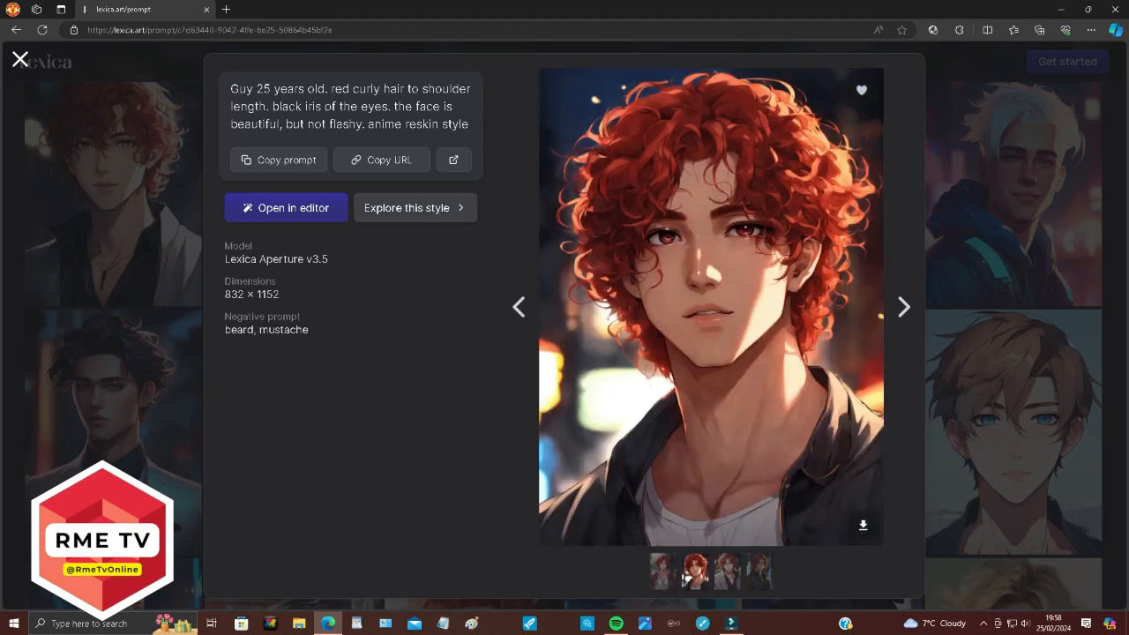
click(661, 572)
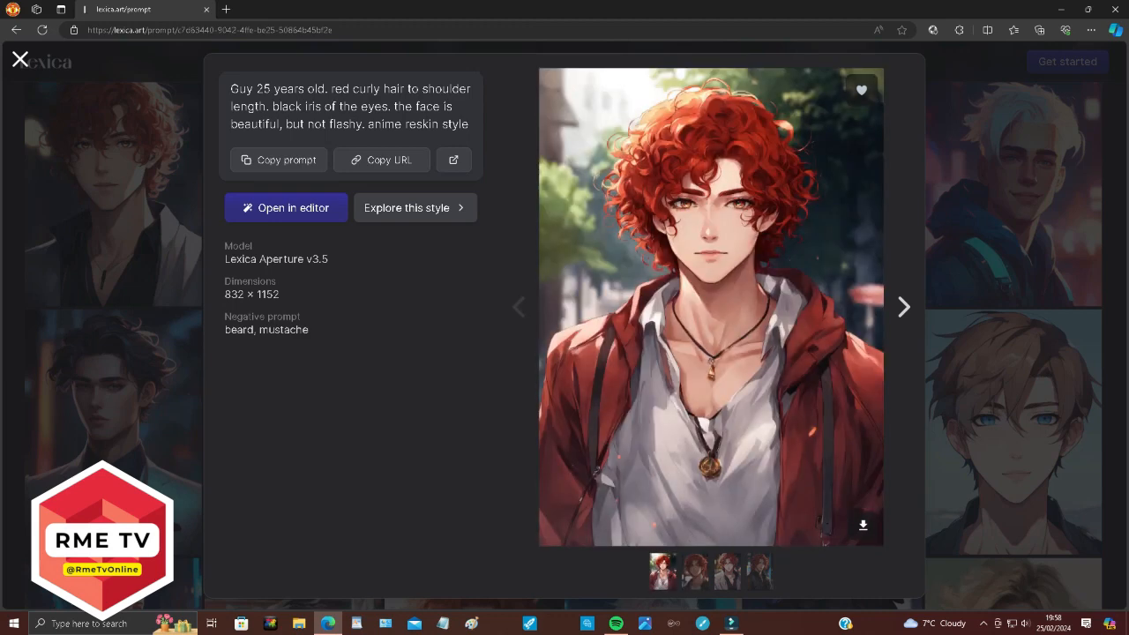
click(727, 572)
click(759, 572)
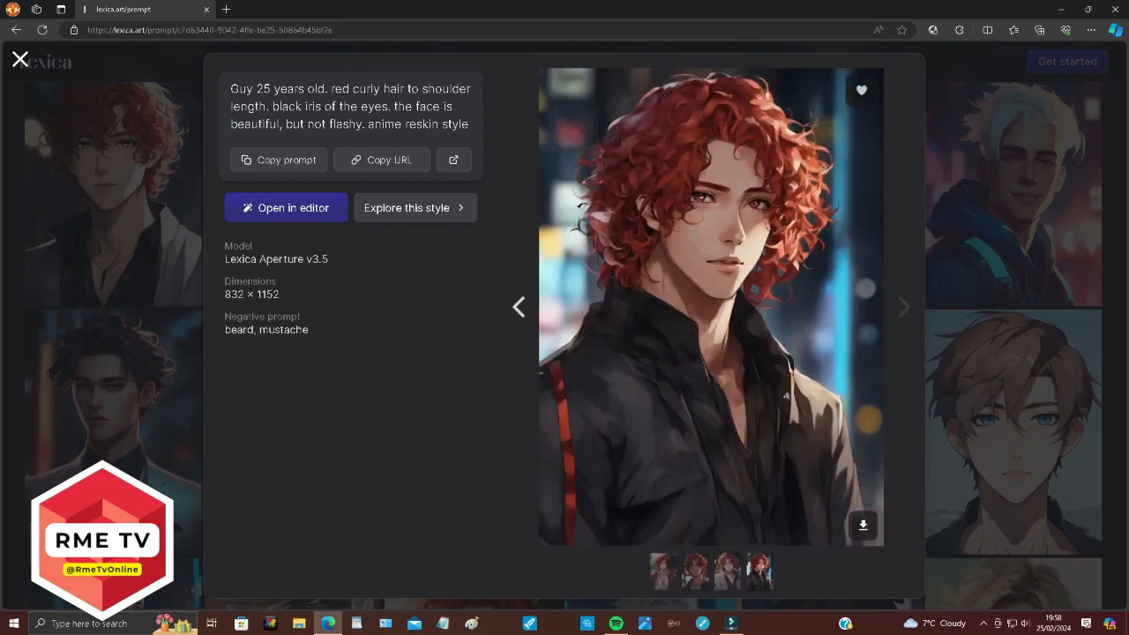
click(663, 571)
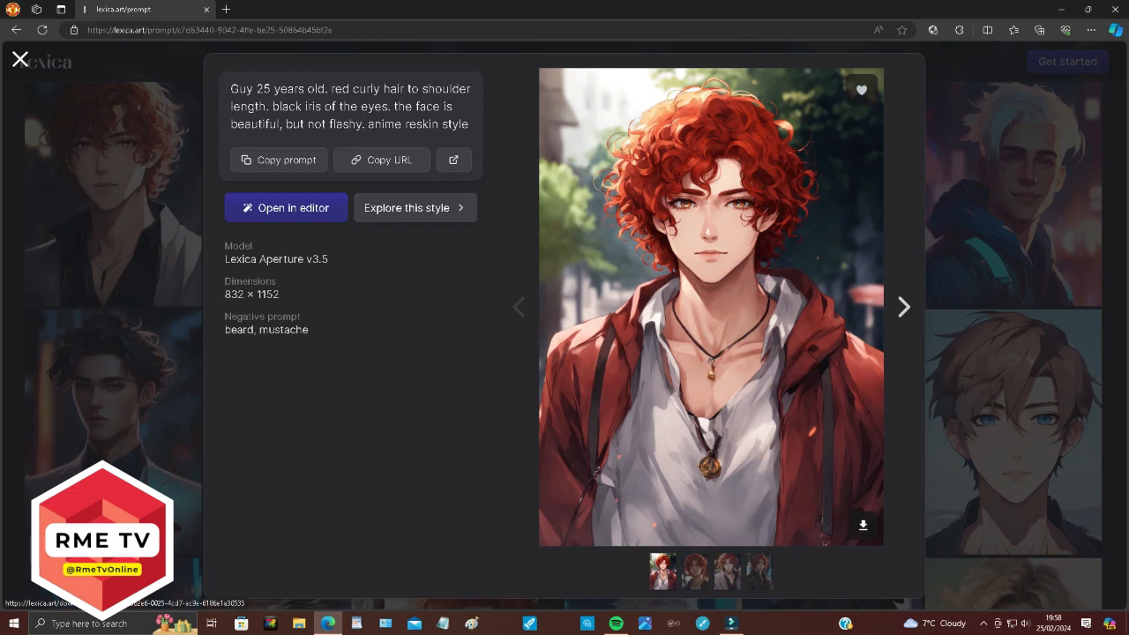
click(863, 525)
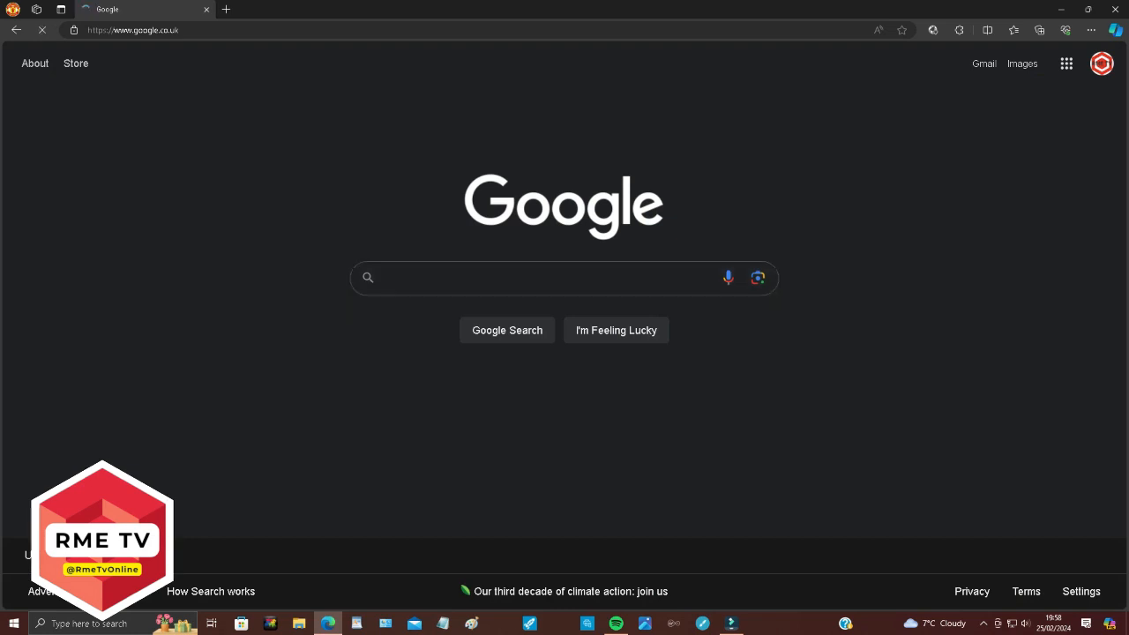
Search Google for 'remove bg' and go to the remove.bg website.
text(remove)
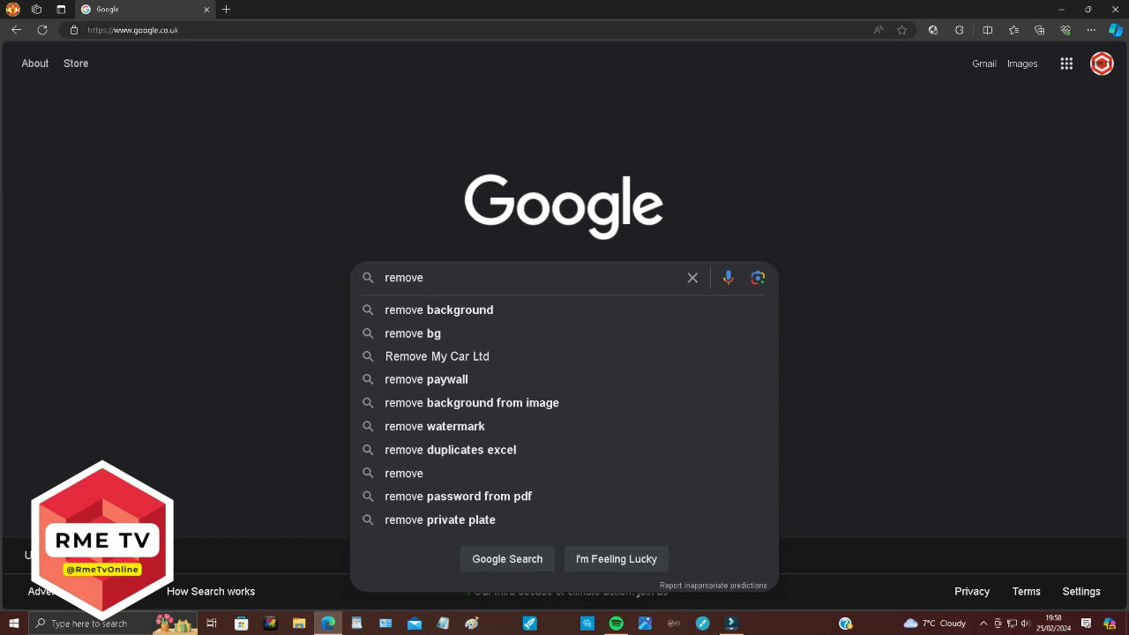
key(Down)
key(Down)
key(Return)
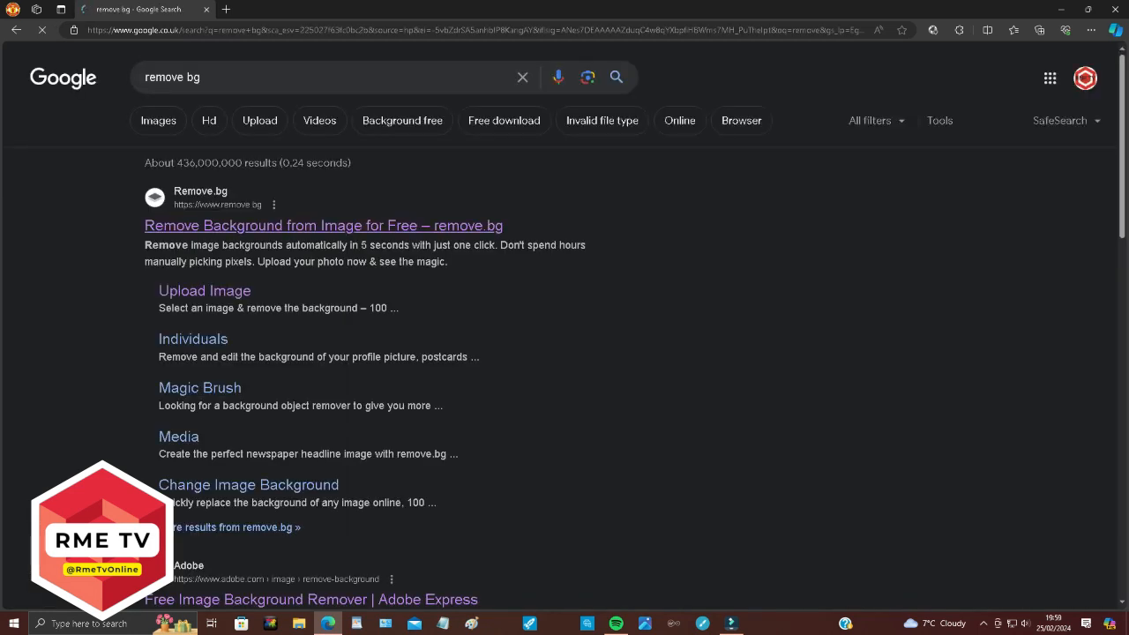
click(324, 226)
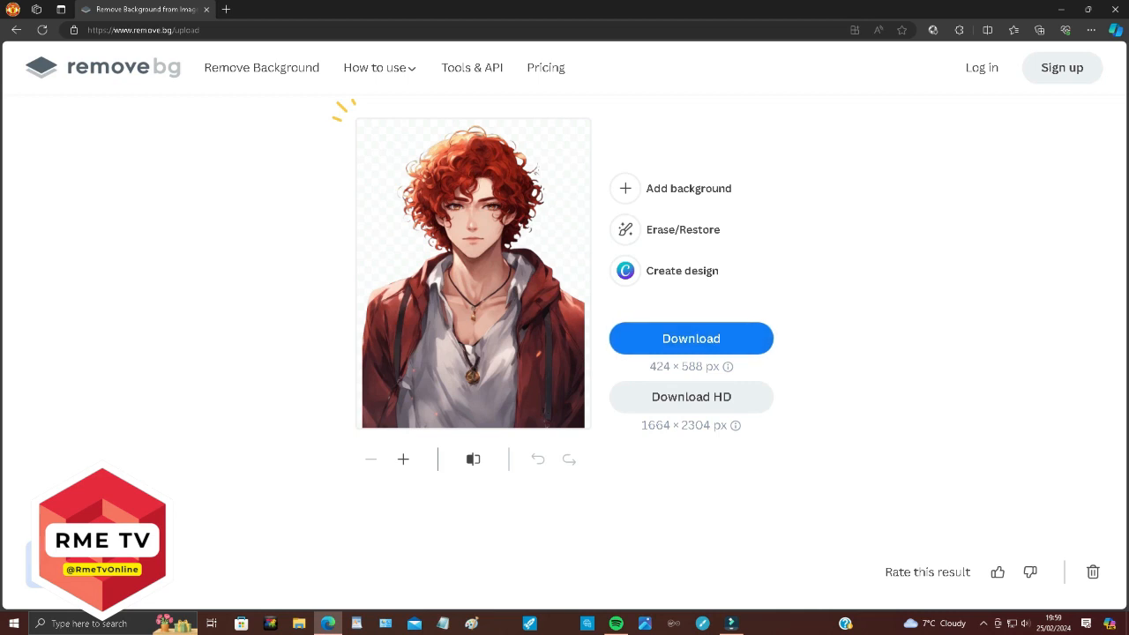
Try downloading the background-removed portrait from remove.bg in HD.
mouse_move(728, 367)
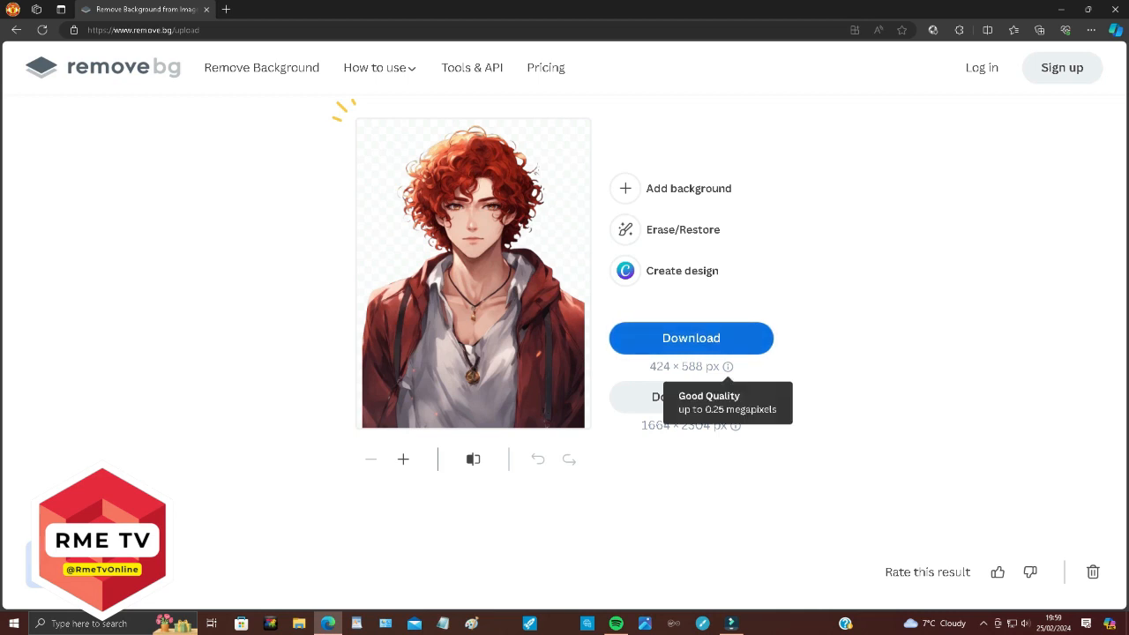
click(692, 397)
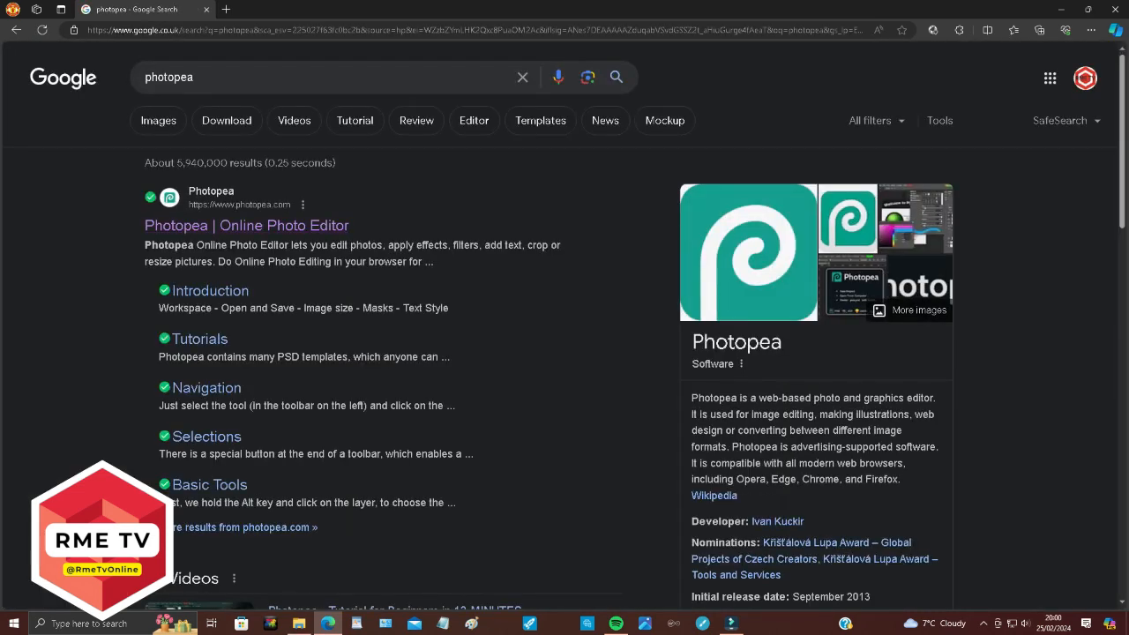
Open Photopea and create a new project 1280 wide, 500 high, at 500 DPI.
click(247, 225)
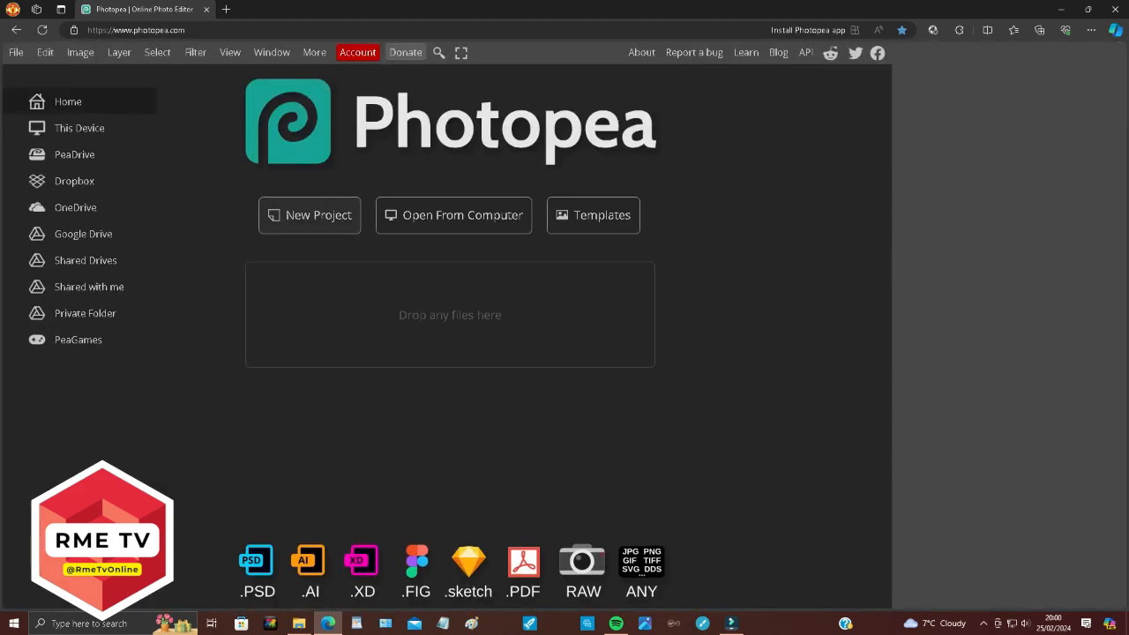
click(310, 215)
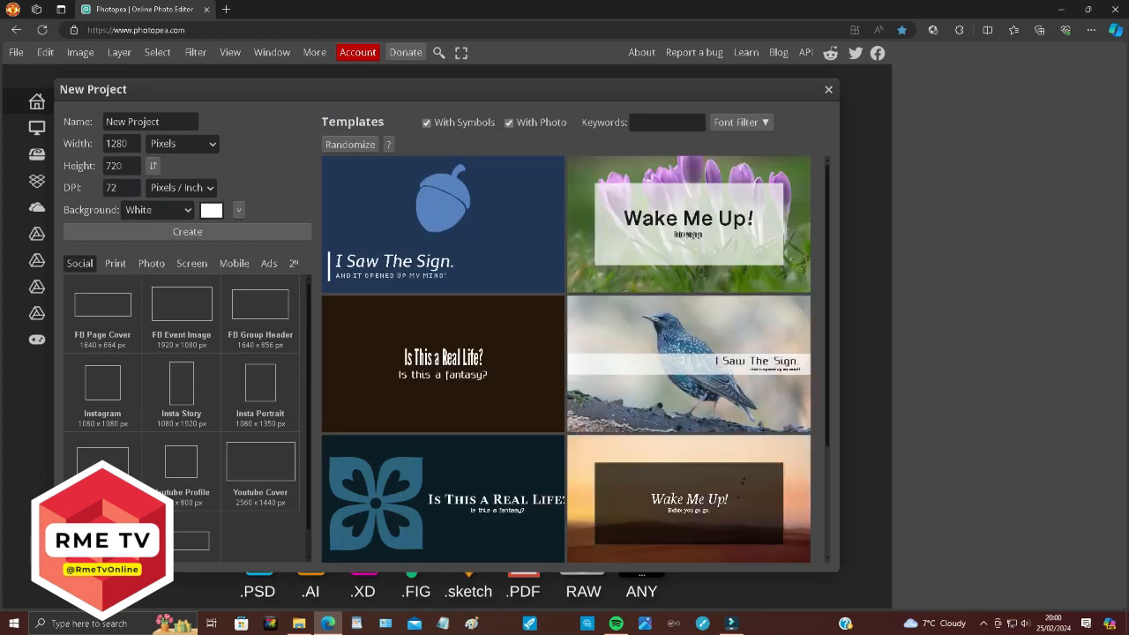
click(123, 165)
double_click(124, 166)
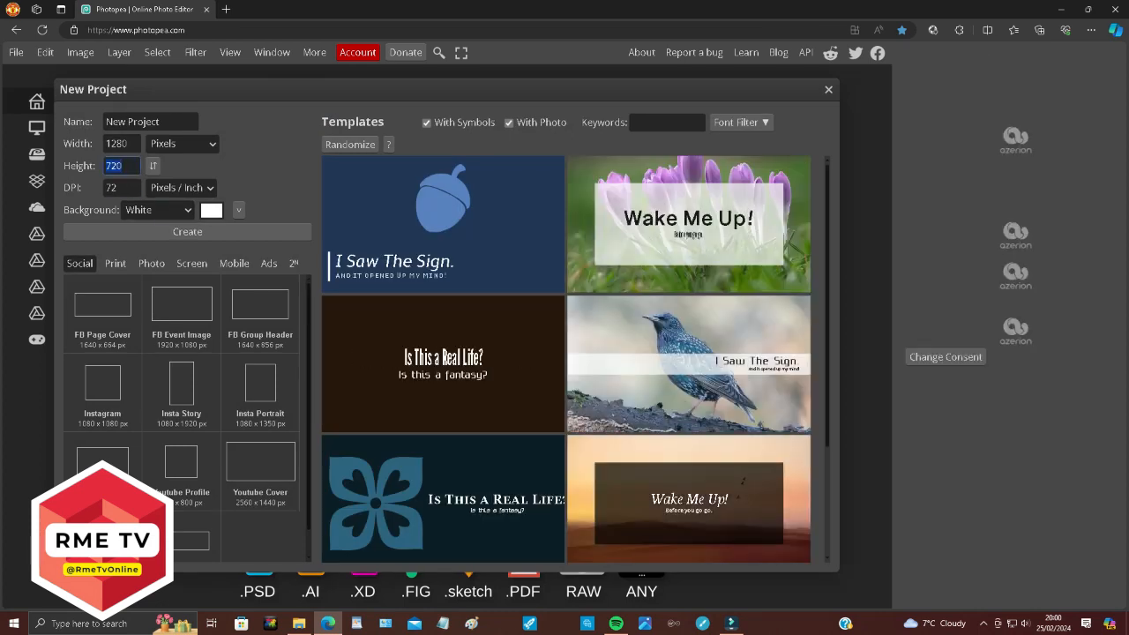
text(500)
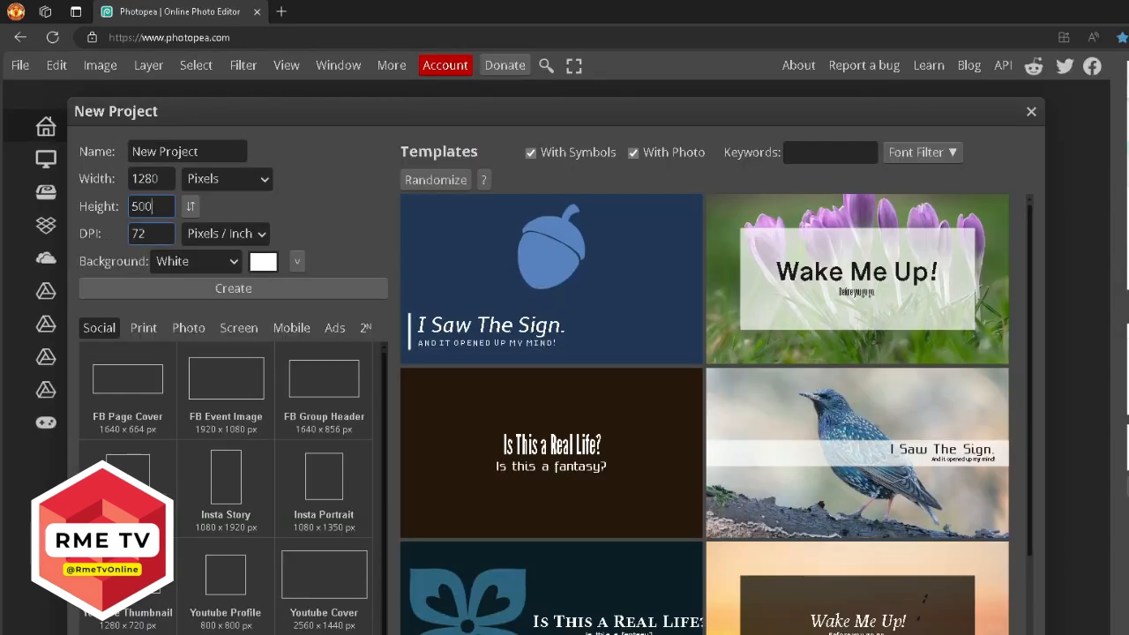
key(Tab)
text(500)
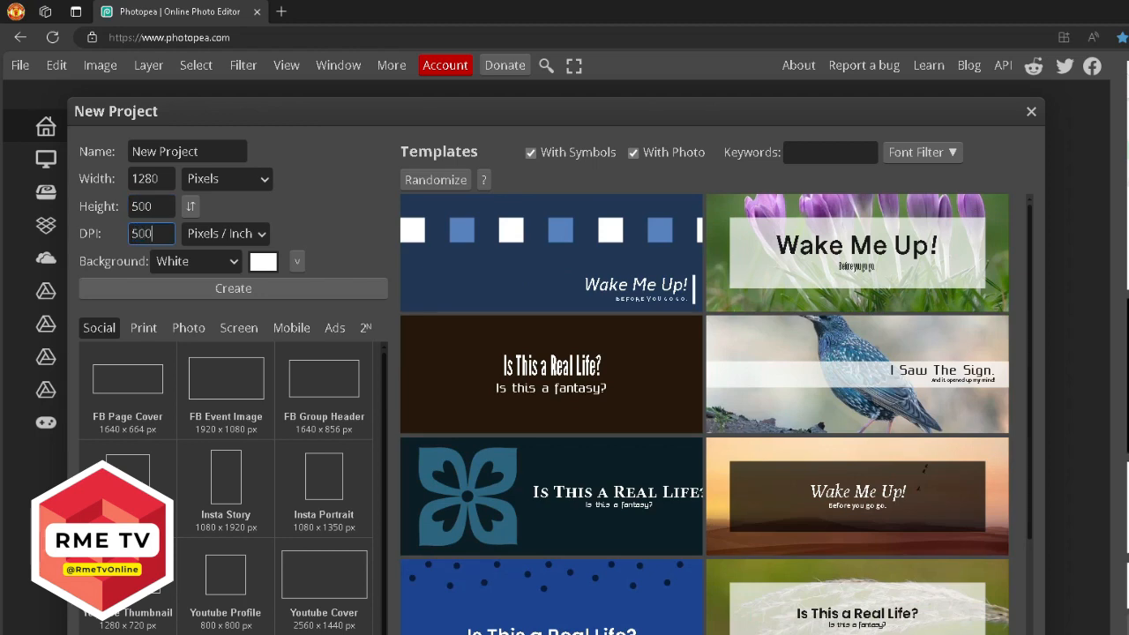
key(Return)
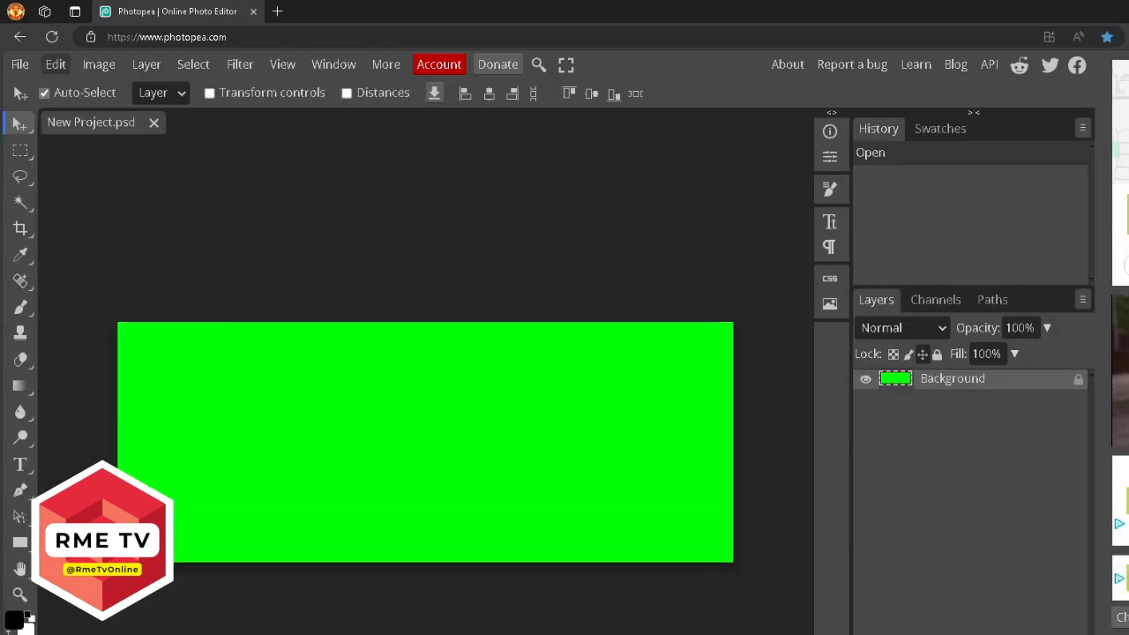
Open the guy_25_years_old removebg-preview portrait from Downloads in Photopea.
click(20, 65)
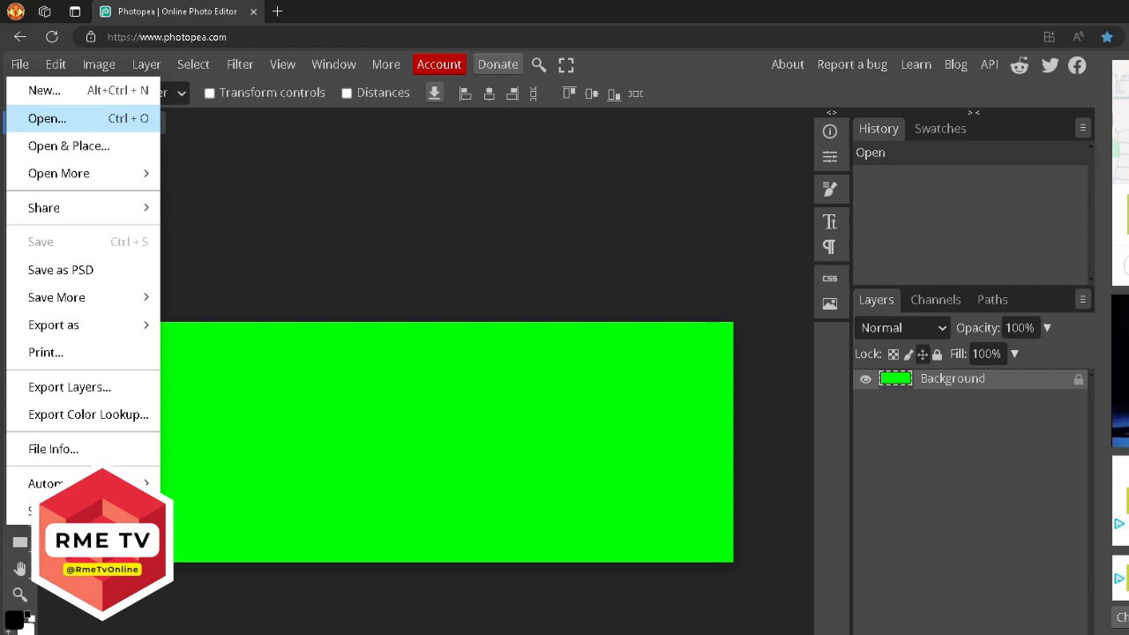
click(47, 119)
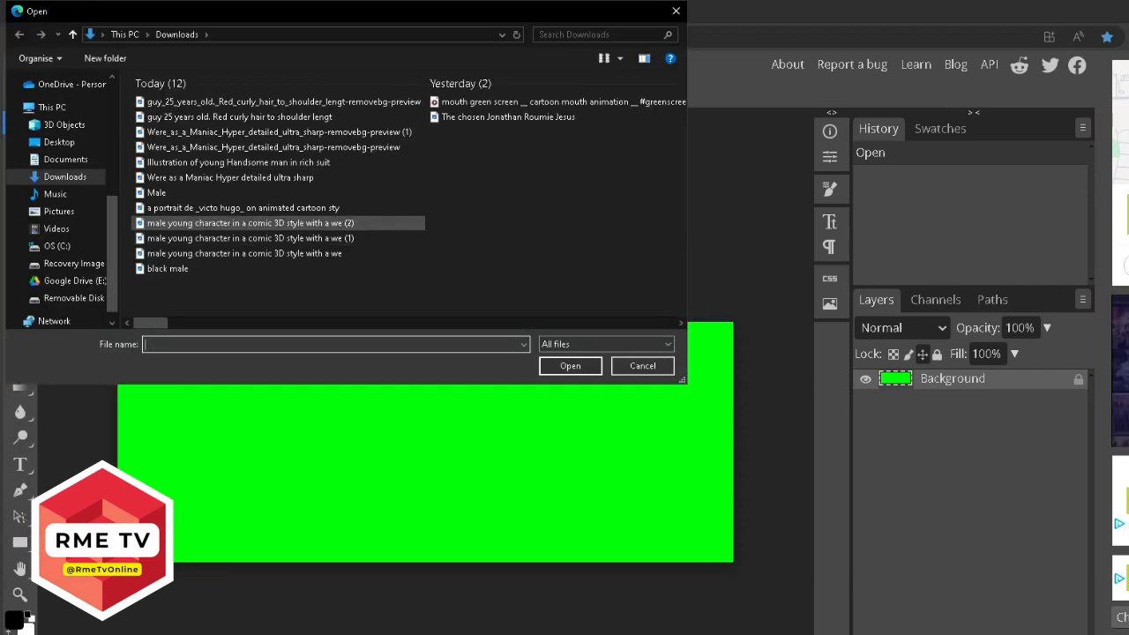
click(282, 103)
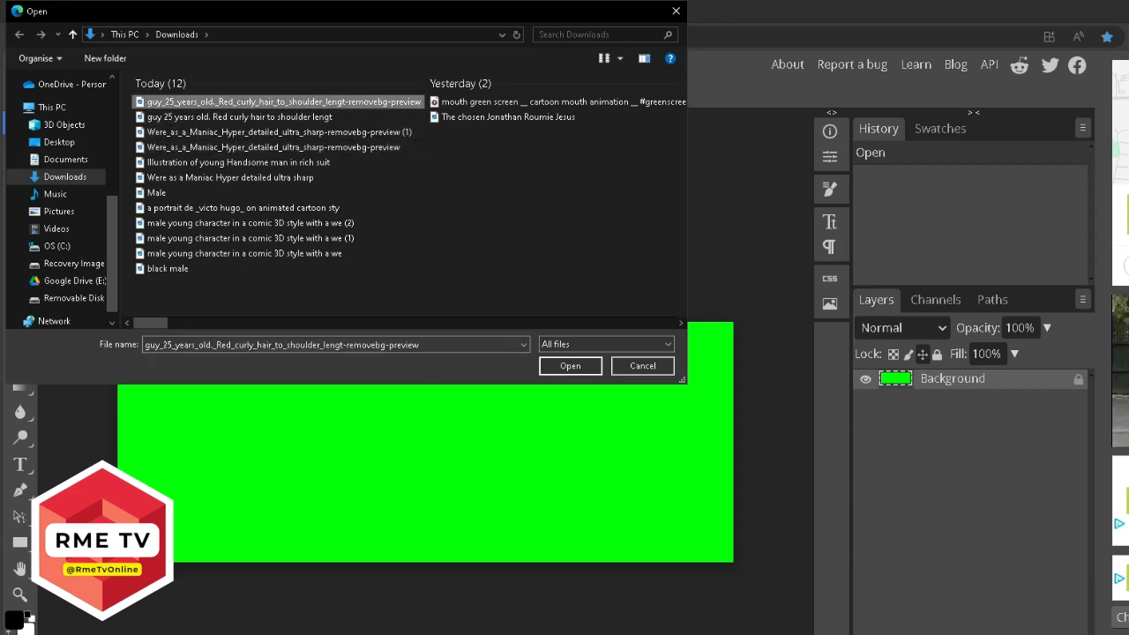
click(570, 365)
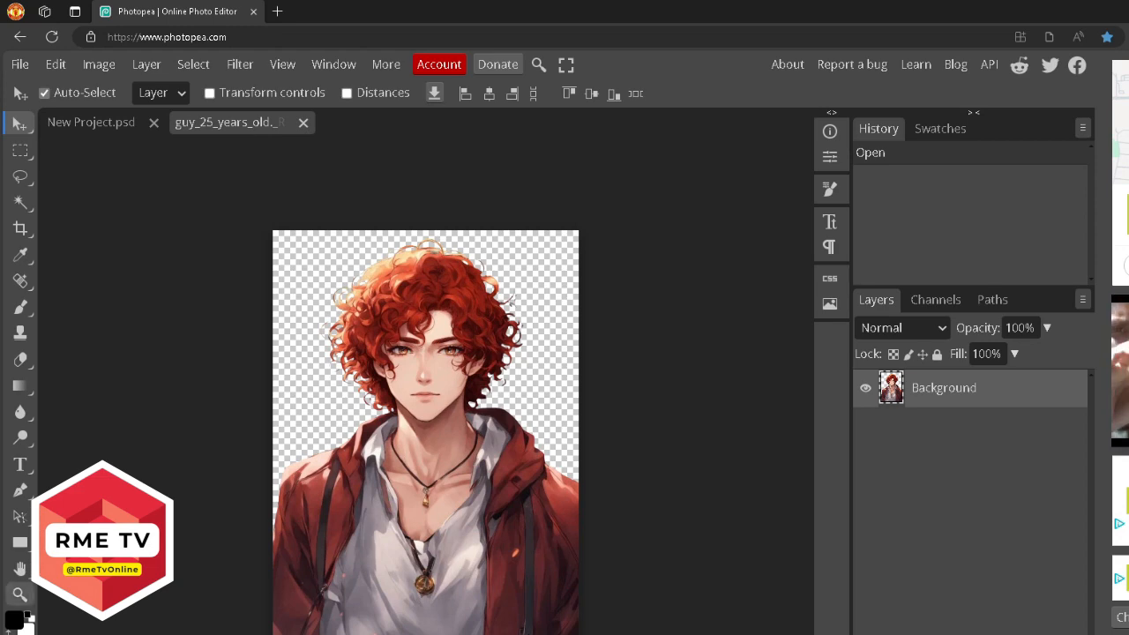
click(19, 594)
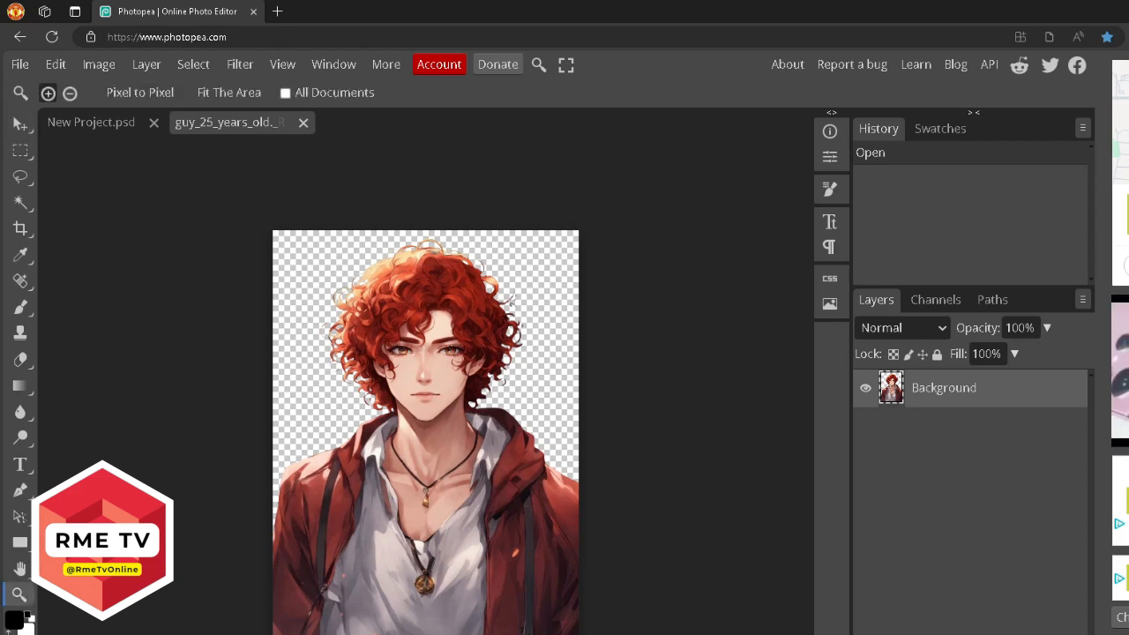
Zoom in on the man's face and erase his lips with the Spot Healing Brush.
click(427, 399)
click(427, 399)
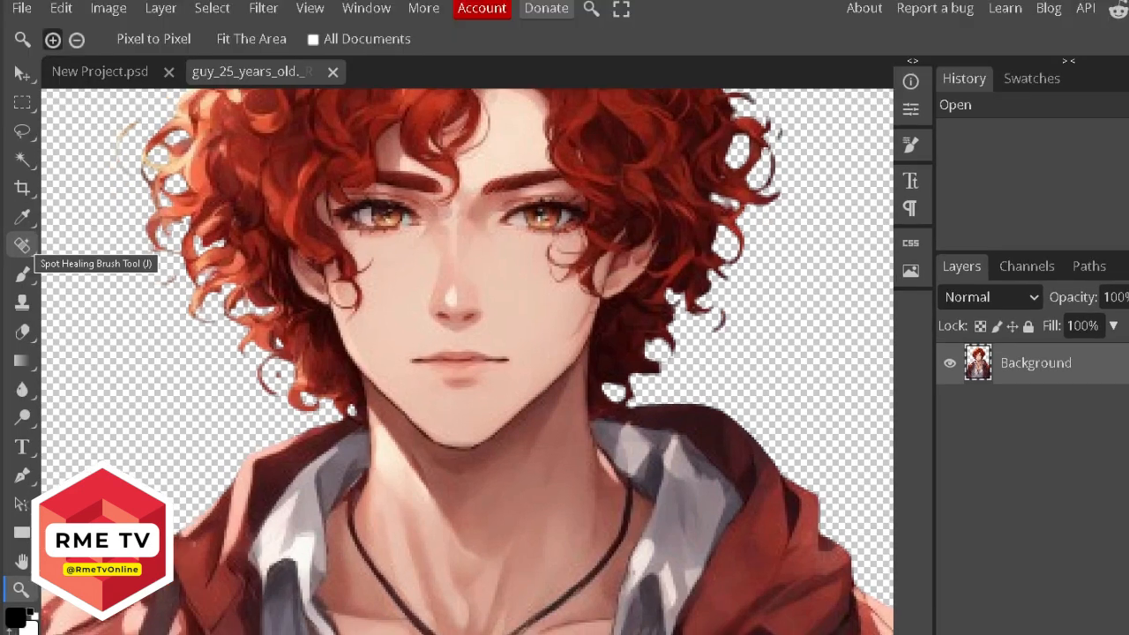
click(20, 284)
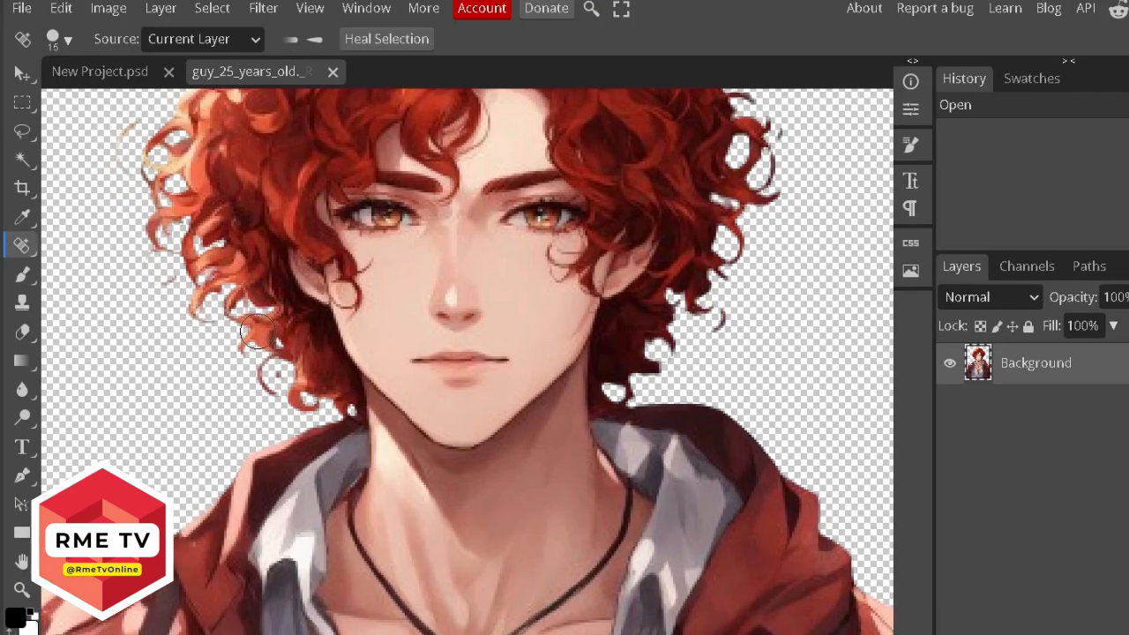
mouse_move(504, 362)
mouse_down()
mouse_move(415, 362)
mouse_move(455, 384)
mouse_move(503, 381)
mouse_move(514, 369)
mouse_up()
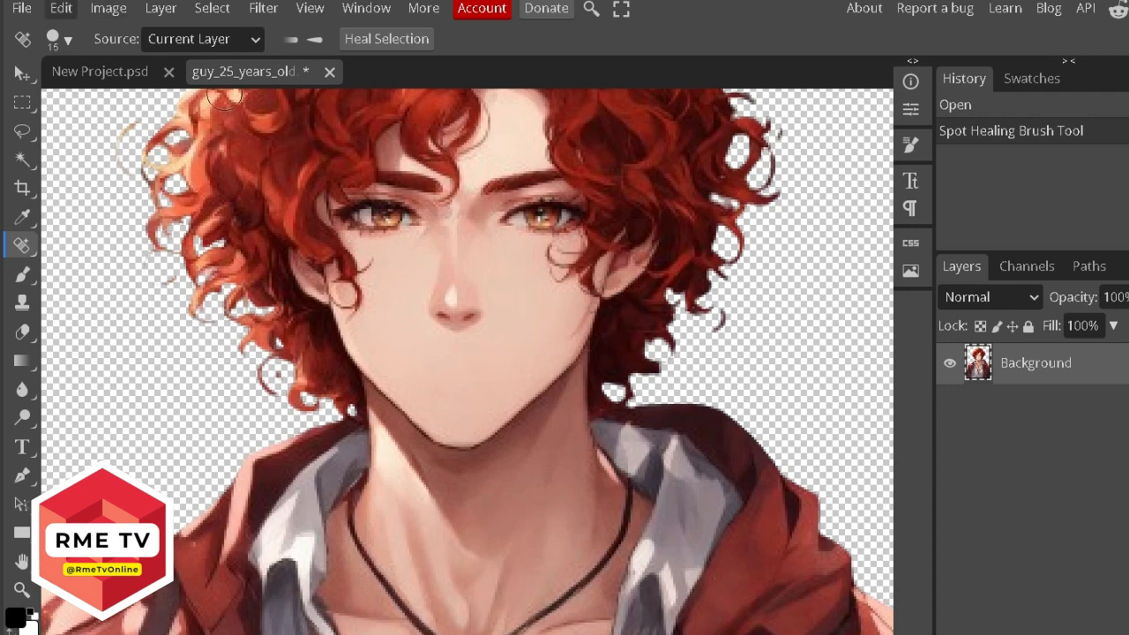
click(21, 8)
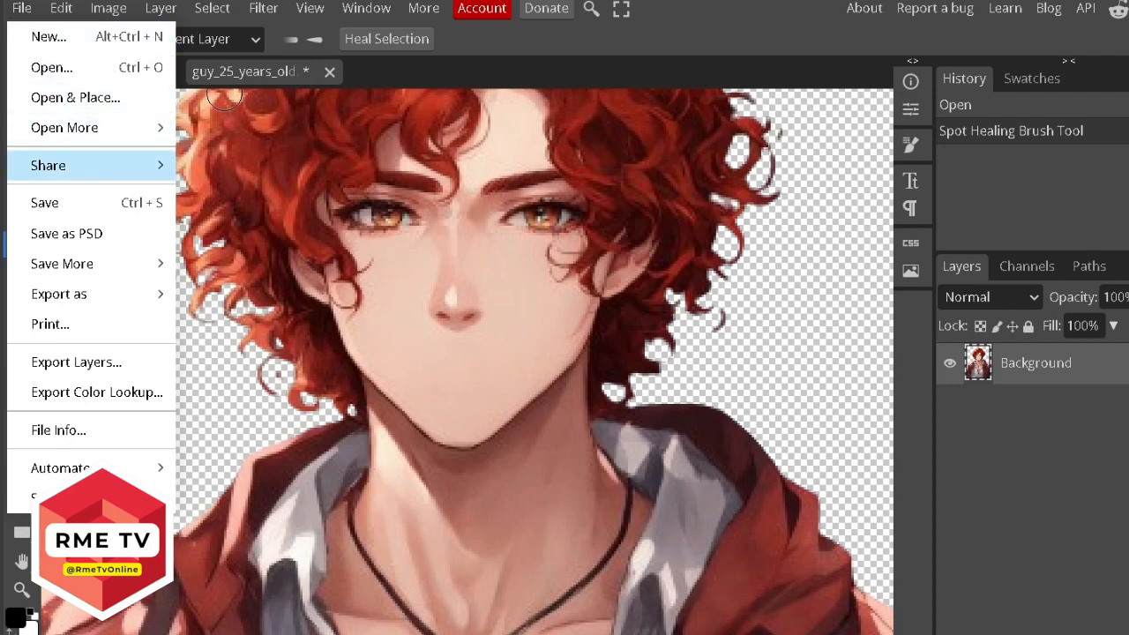
Export the mouthless portrait as a 424 × 588 PNG file.
mouse_move(132, 294)
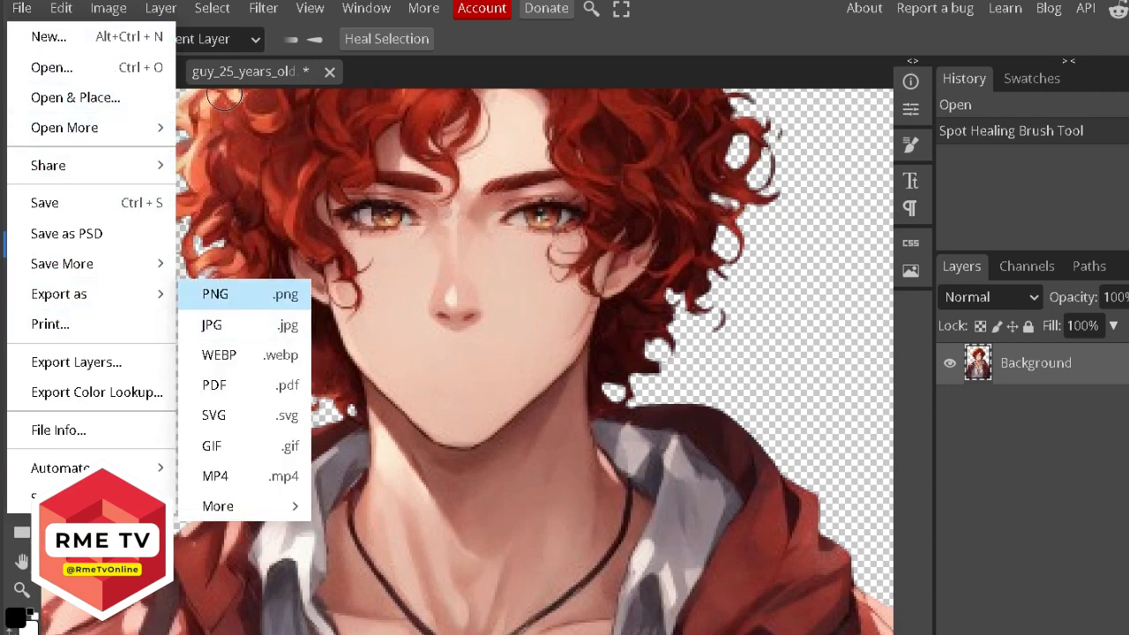
click(216, 293)
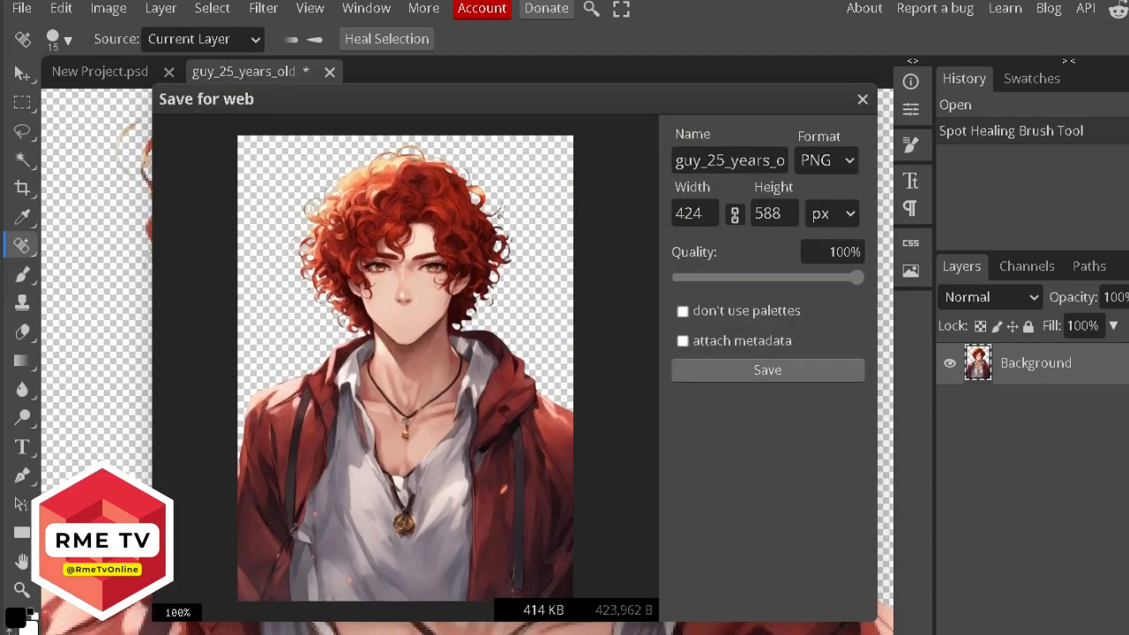
click(768, 369)
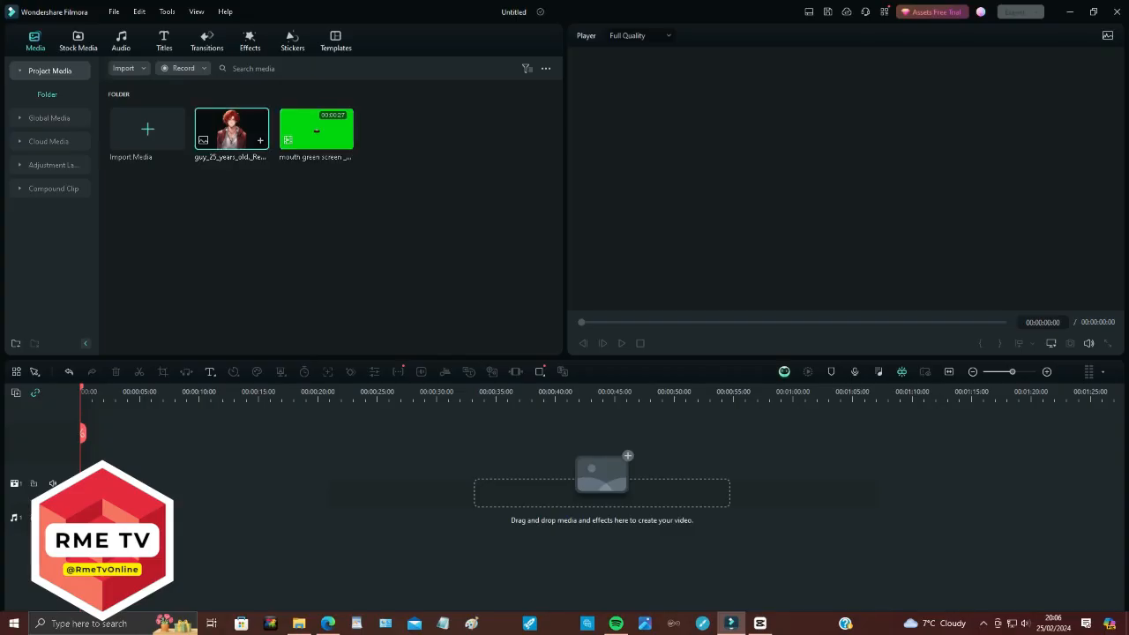
Put the portrait on the timeline as a 5-second clip and move it lower in the frame.
drag(232, 130, 86, 481)
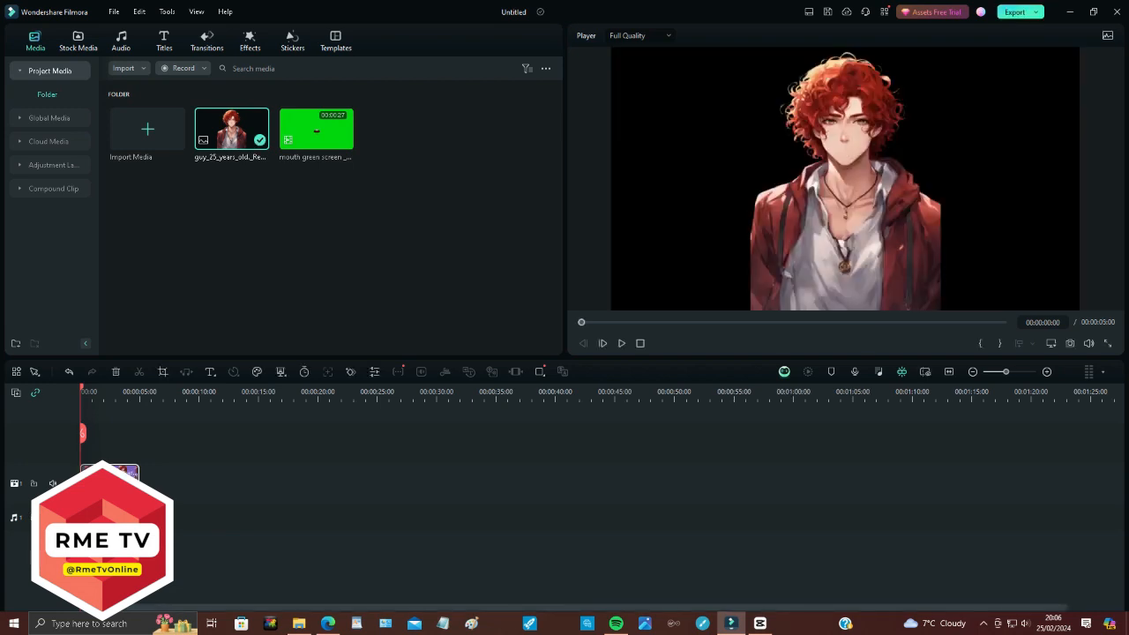
click(858, 176)
drag(858, 177, 858, 204)
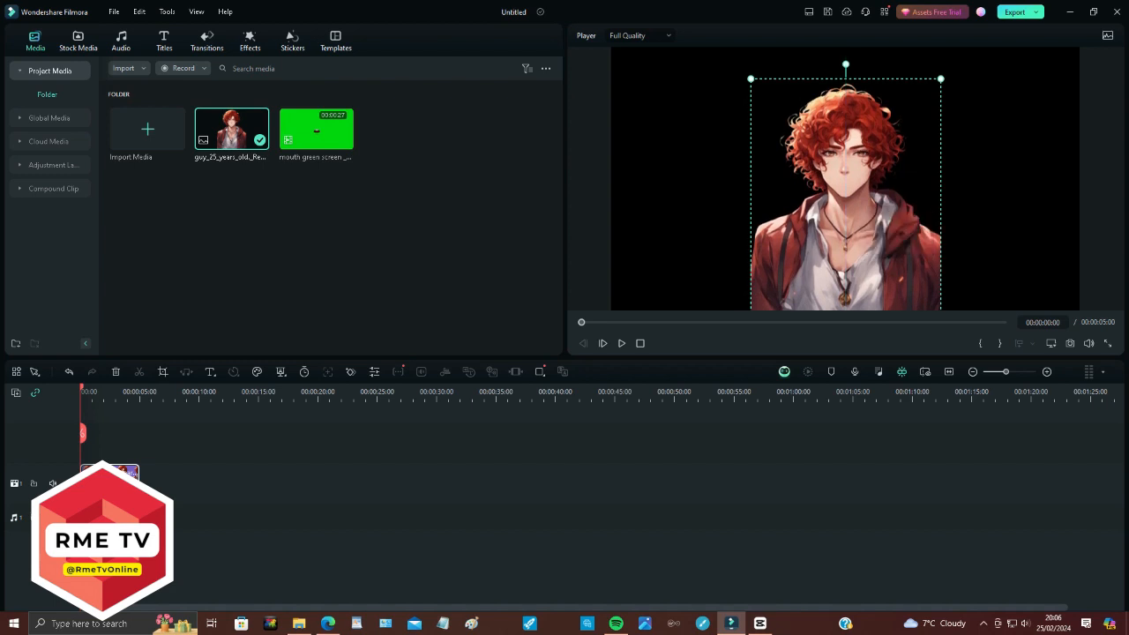
Add the mouth green-screen clip to track 2, match project to 1280 × 720 30fps, trim to 5 seconds.
click(317, 129)
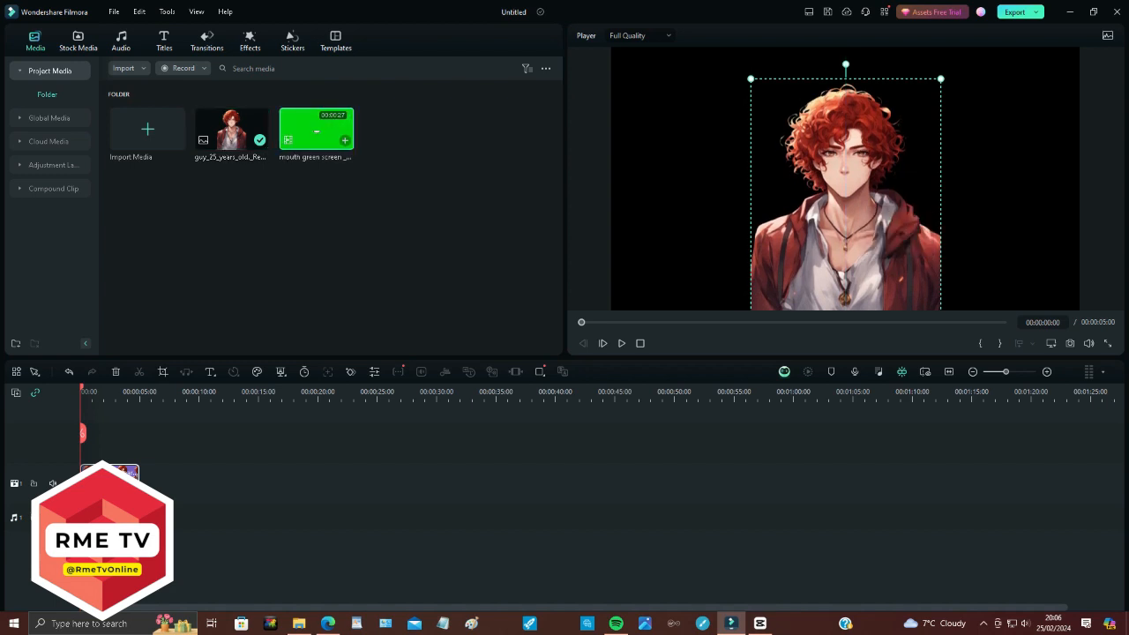
drag(316, 130, 92, 442)
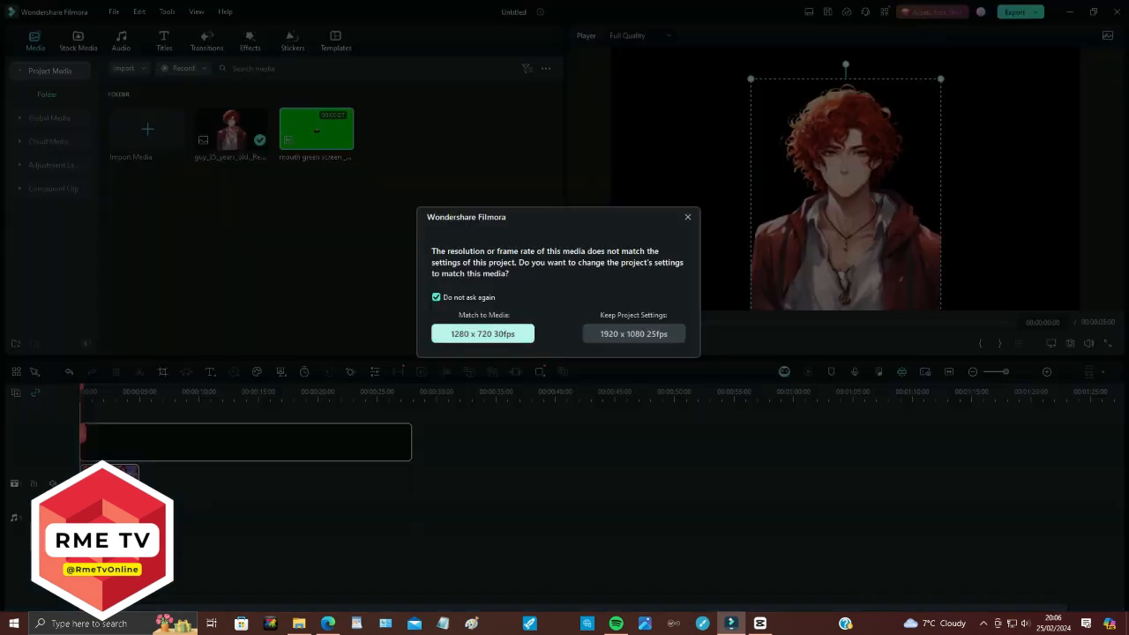
click(483, 333)
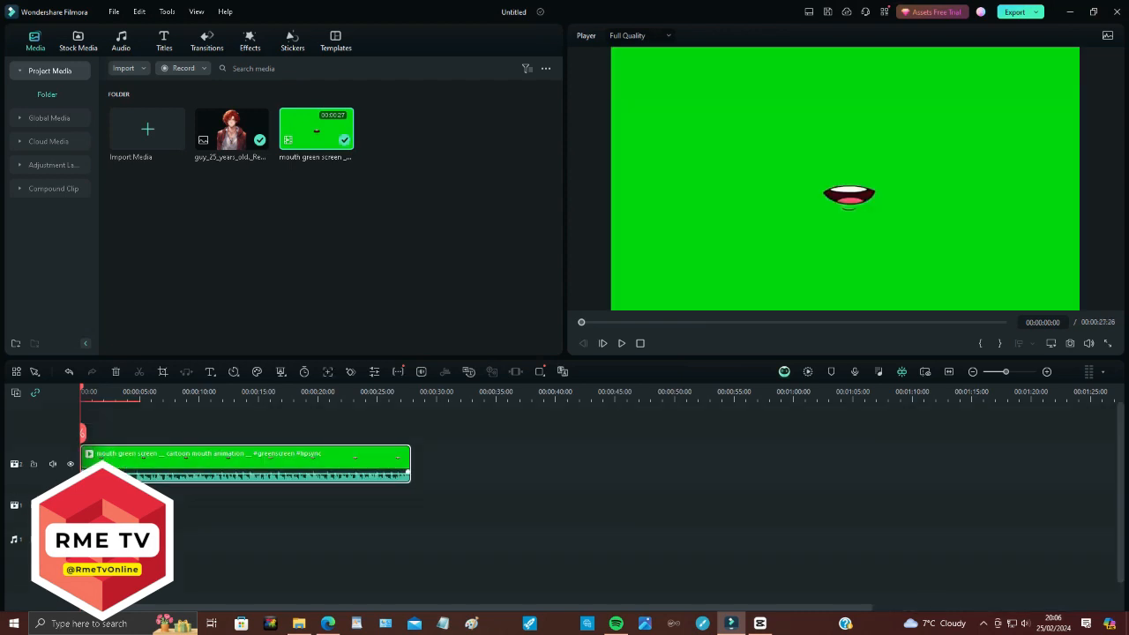
drag(409, 468, 137, 477)
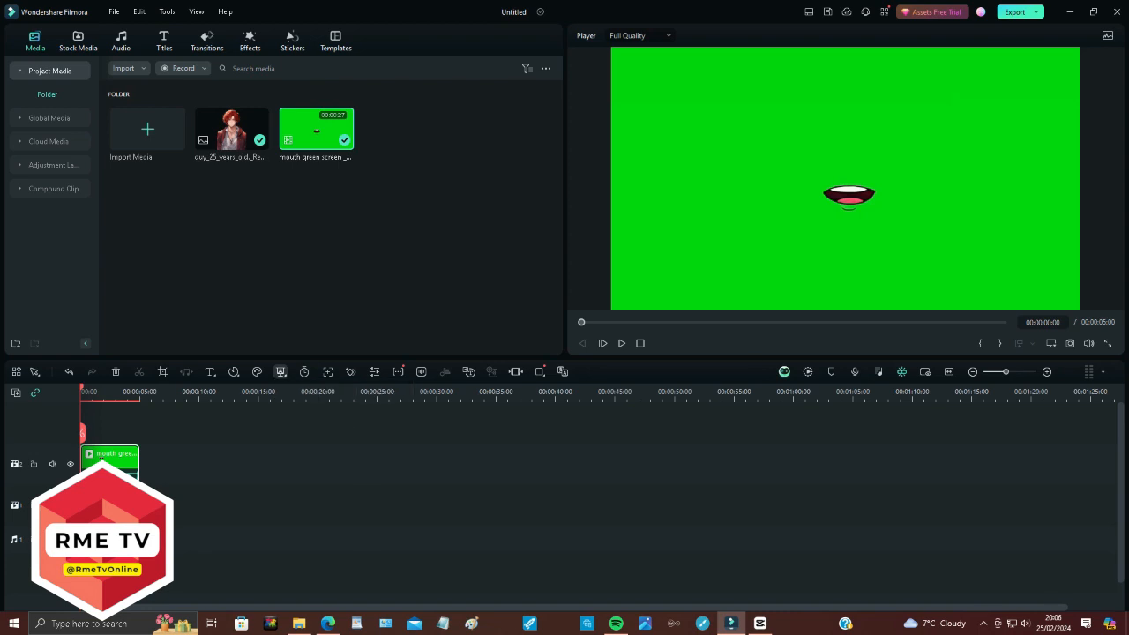
Apply Chroma Key to the mouth clip with Tolerance 100 to remove the green.
click(281, 372)
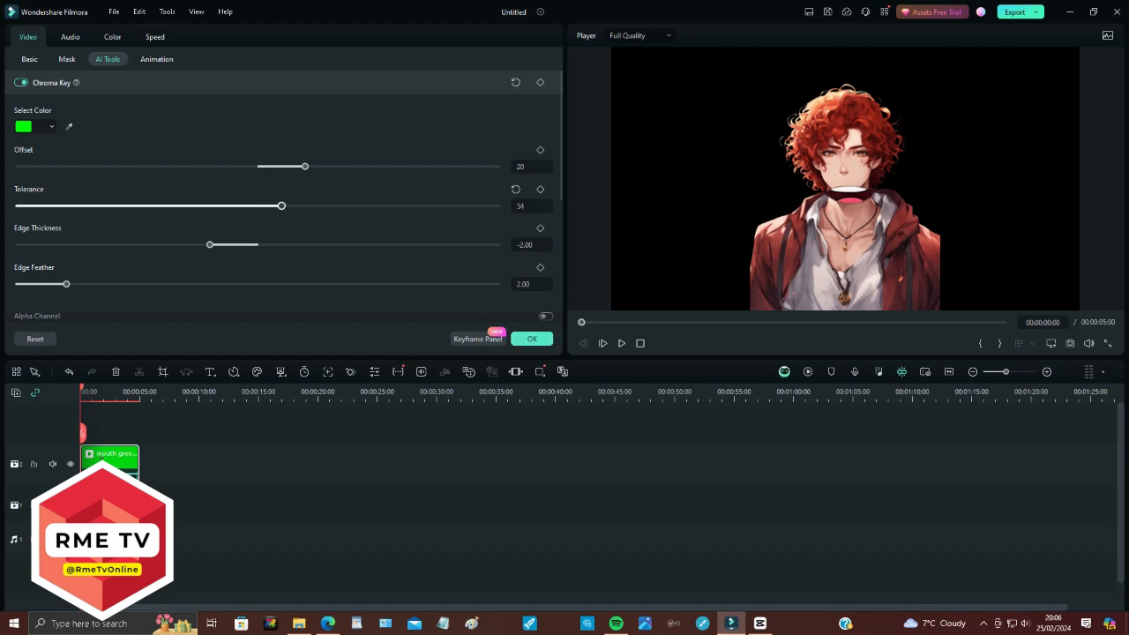
drag(281, 206, 497, 205)
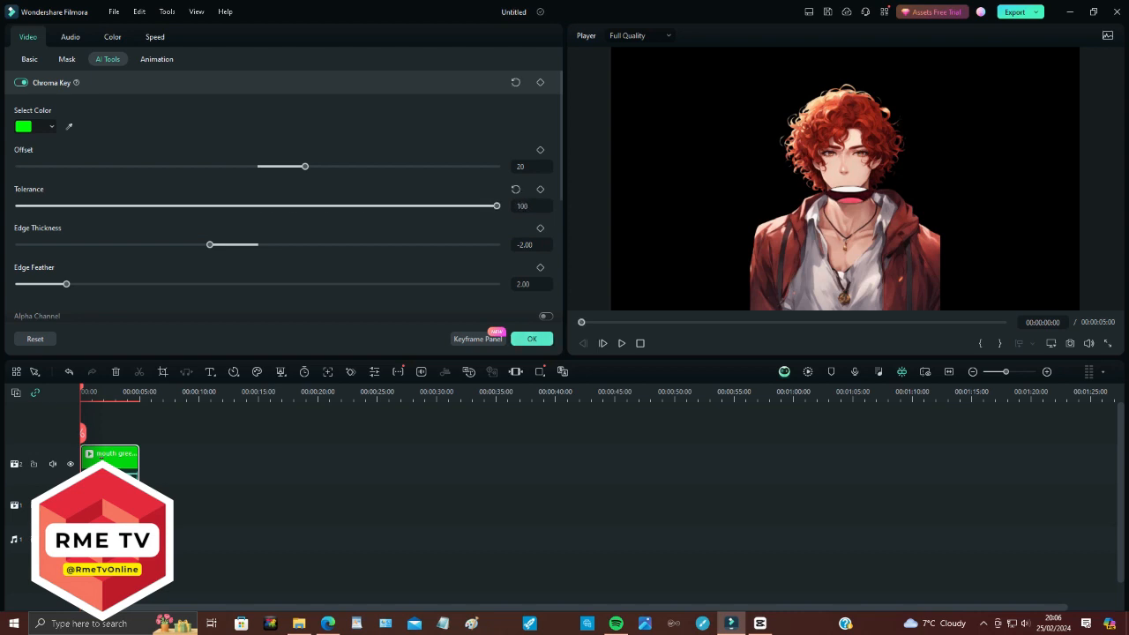
click(532, 339)
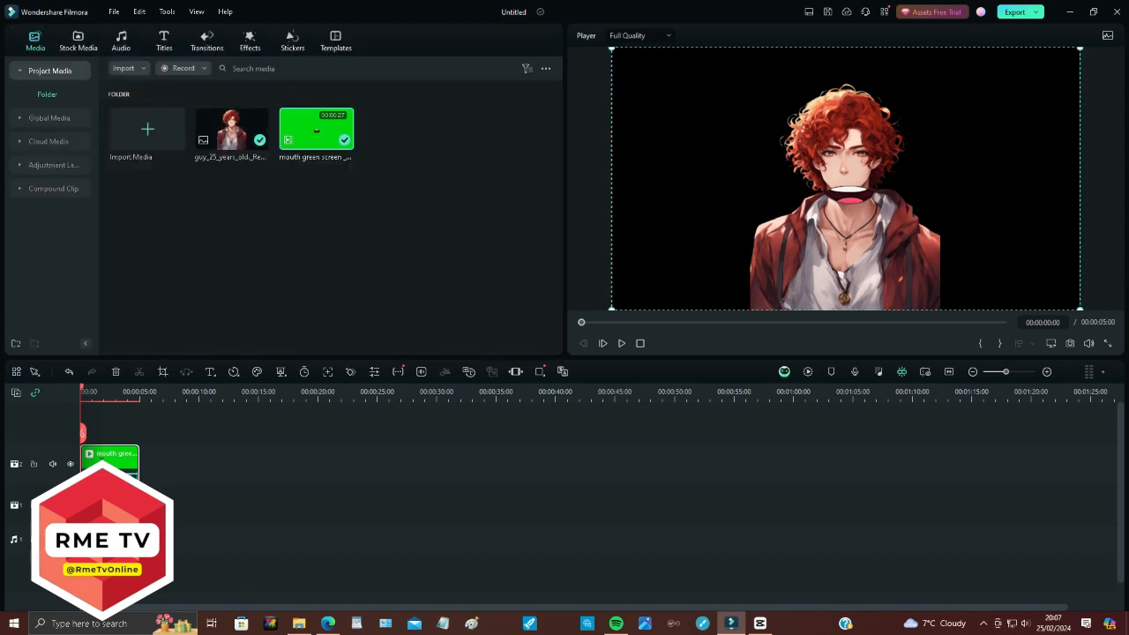
Shrink the mouth overlay to about 51.62% and position it over the character's mouth.
drag(1080, 48, 860, 170)
drag(782, 278, 889, 217)
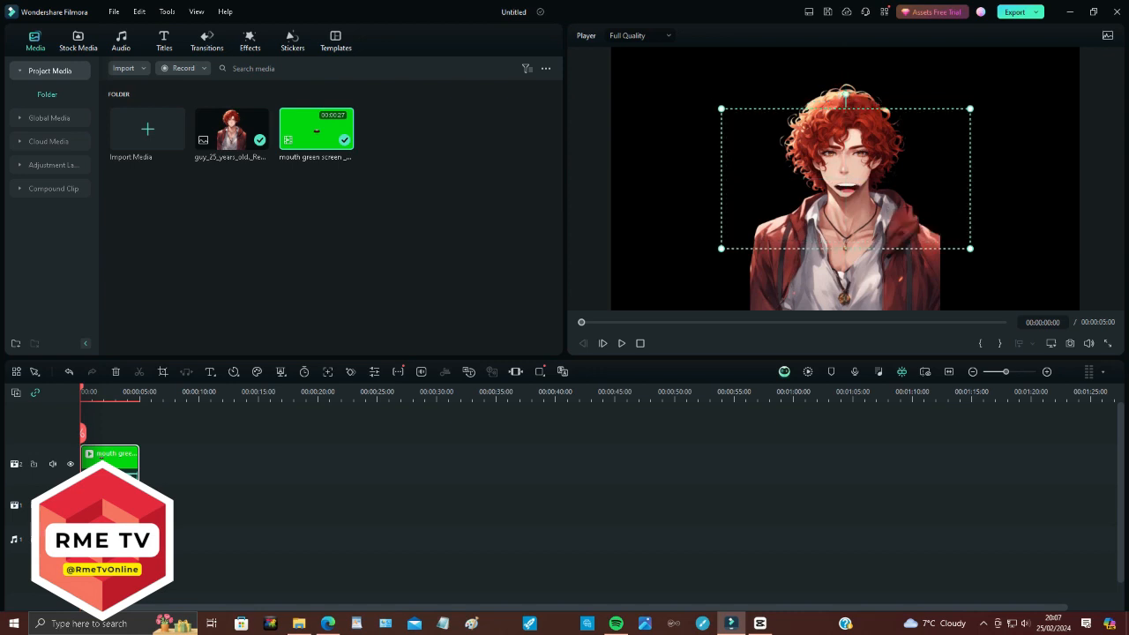
drag(970, 249, 967, 239)
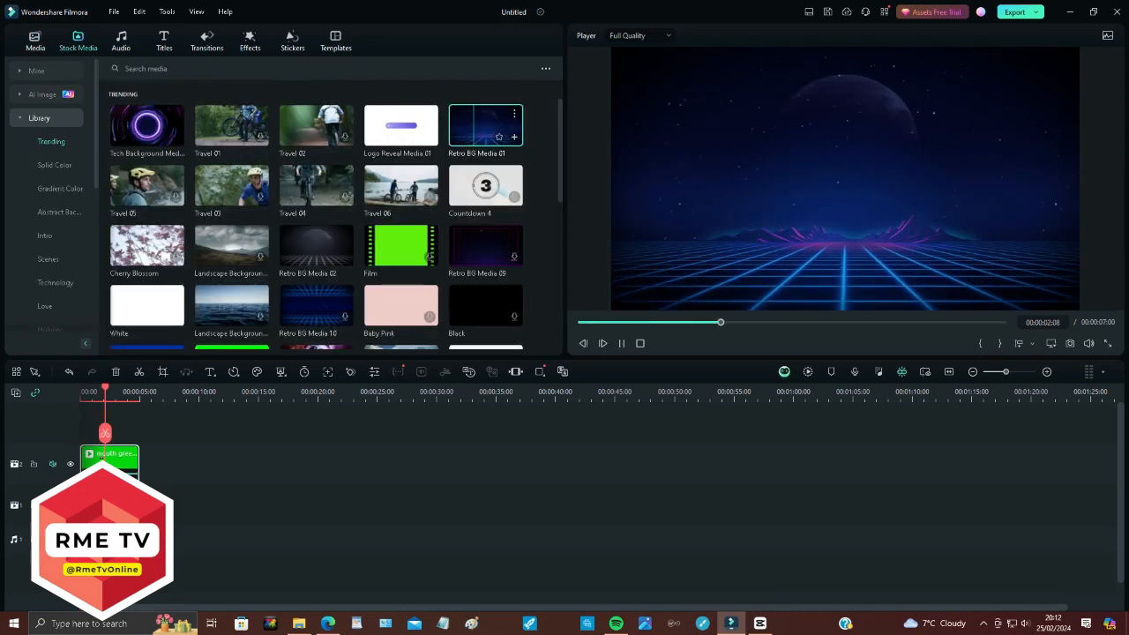
Put Retro BG Media 01 on track 1, the portrait on track 2 and the mouth on track 3, all at 00:00.
drag(485, 125, 122, 505)
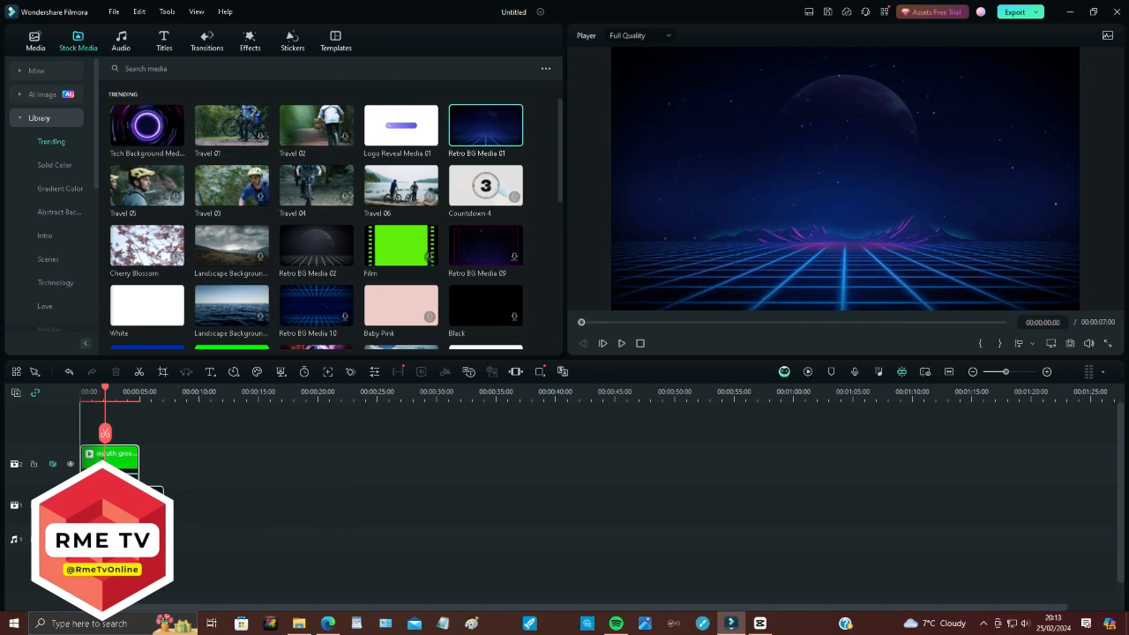
drag(122, 504, 123, 505)
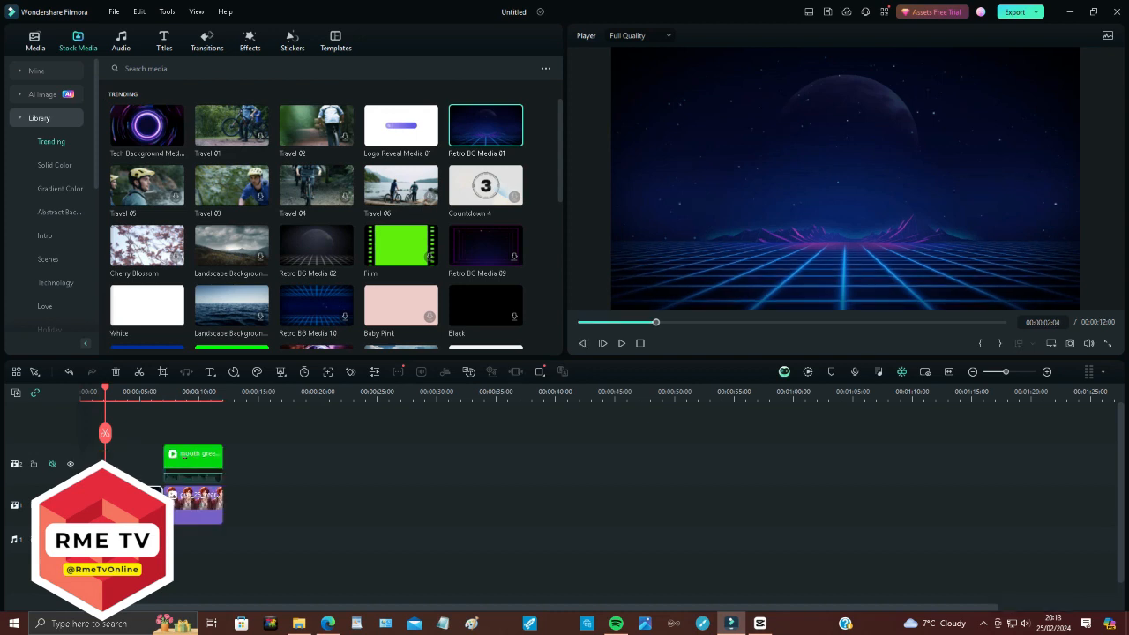
drag(193, 501, 104, 476)
drag(183, 455, 103, 415)
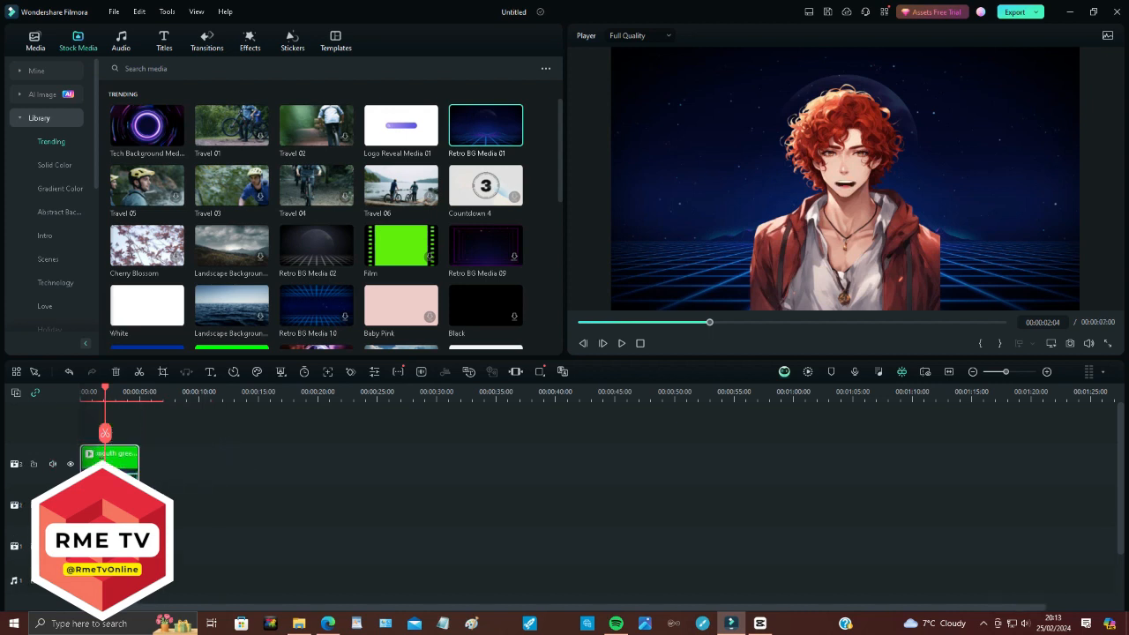